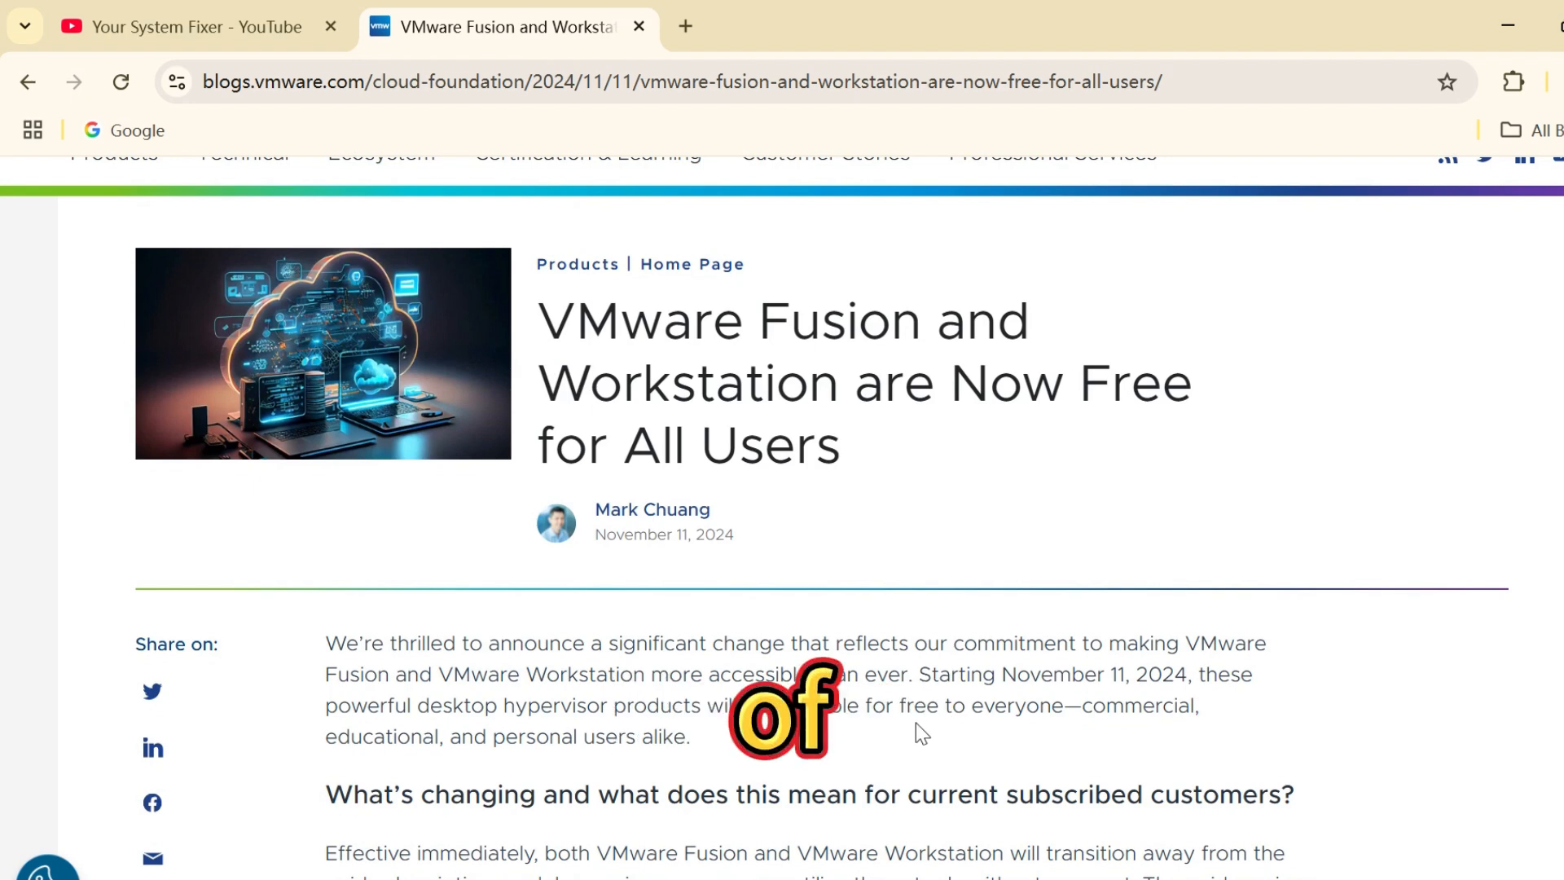
Step: Review the blog article's headline about VMware Fusion and Workstation being free for all users
scroll(921, 716, "up", 2)
mouse_move(224, 279)
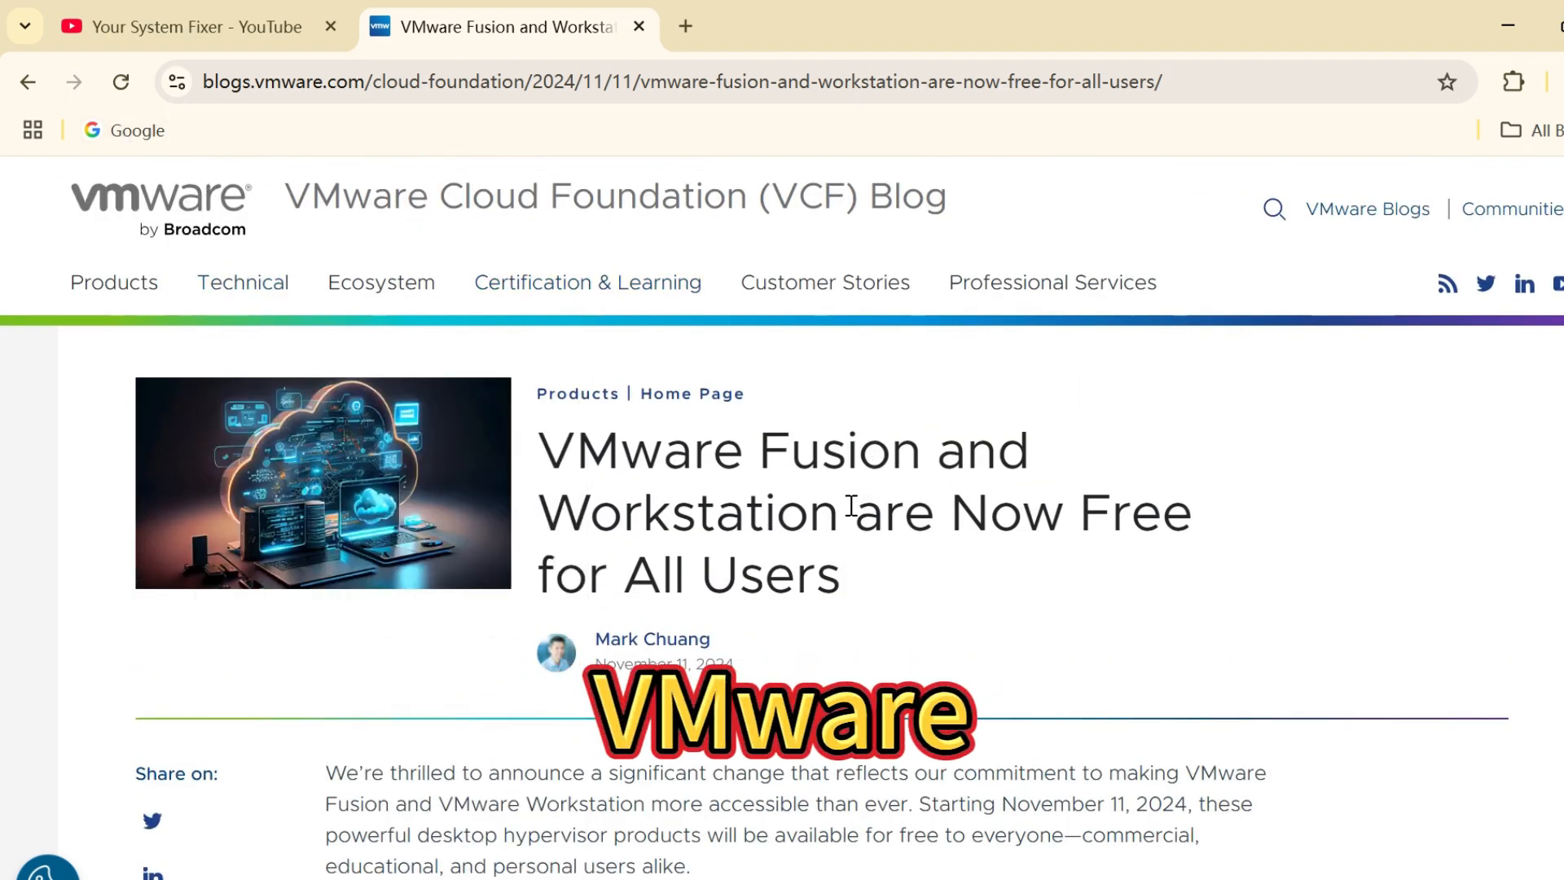
left_click_drag(540, 458, 853, 571)
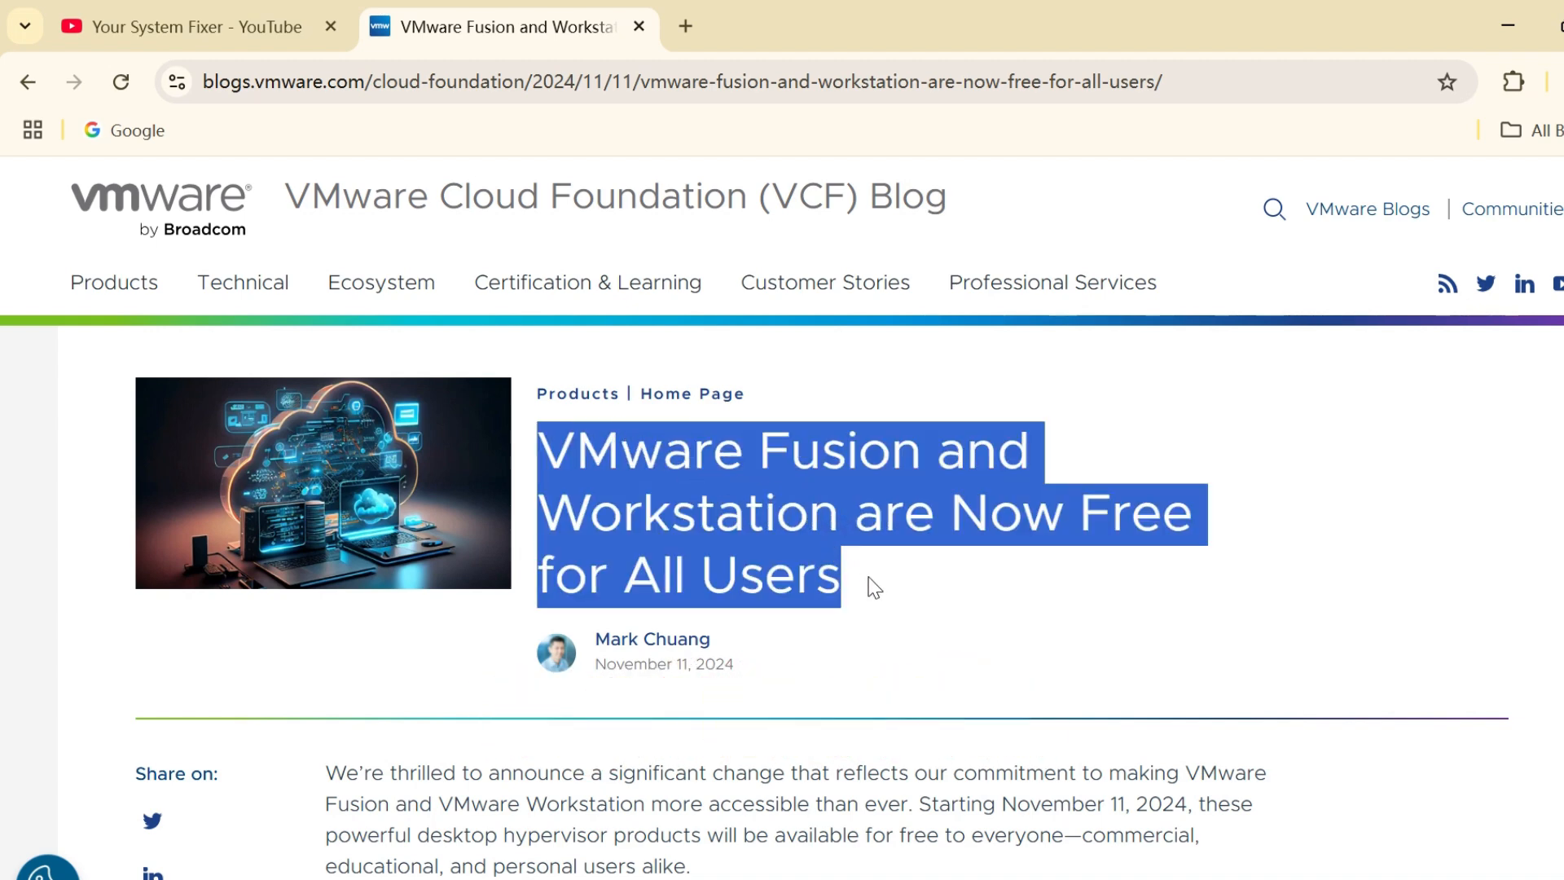
left_click(888, 634)
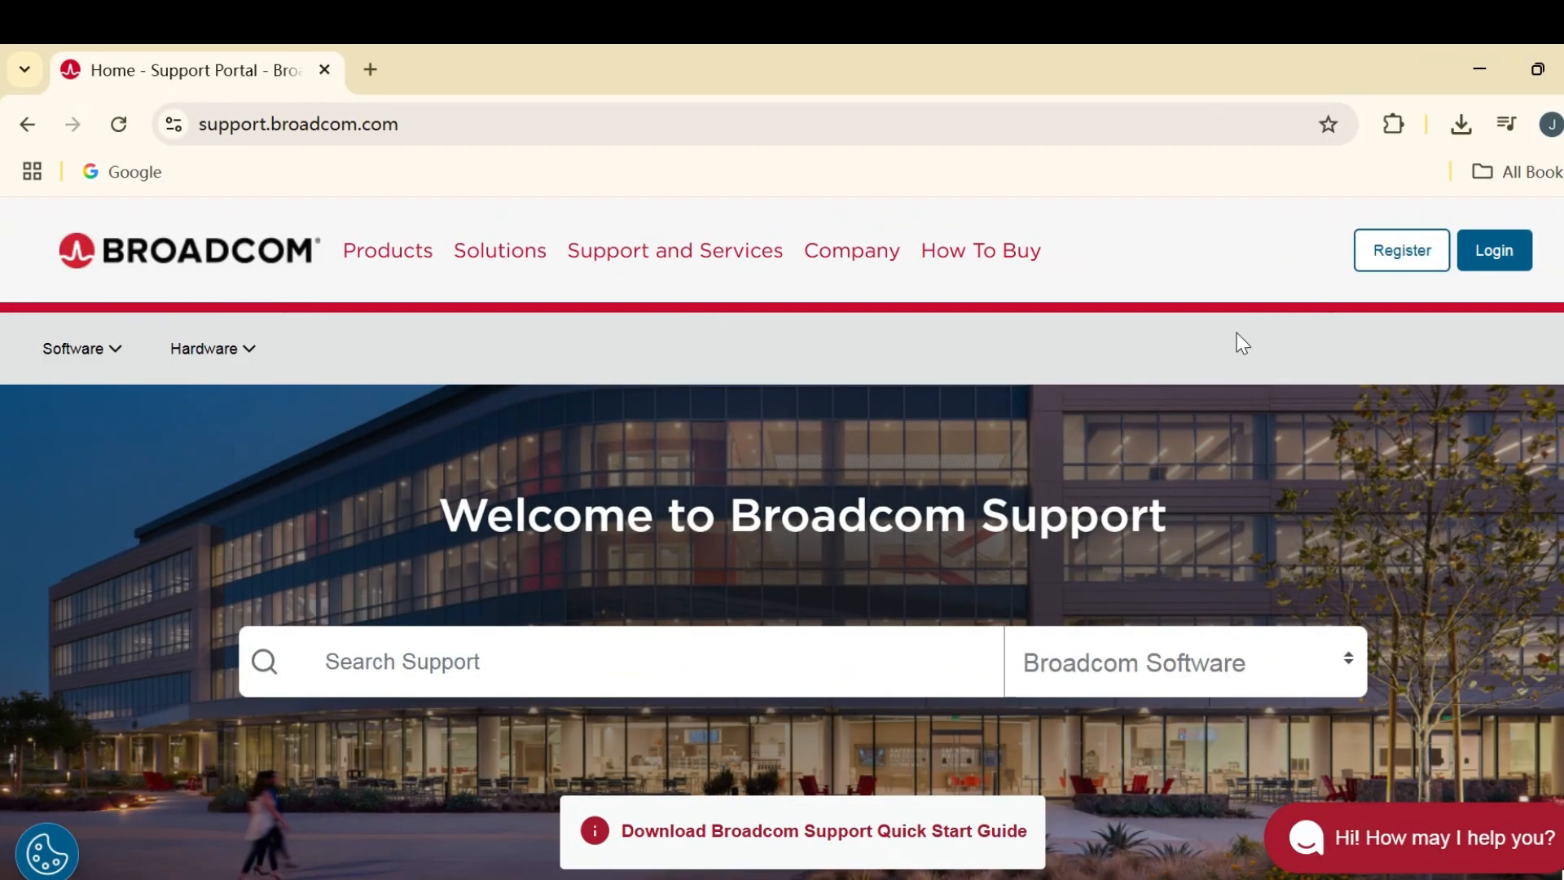
Step: Open the Broadcom Support Portal registration form and fill in the account's email address
left_click(1406, 250)
left_click(1391, 264)
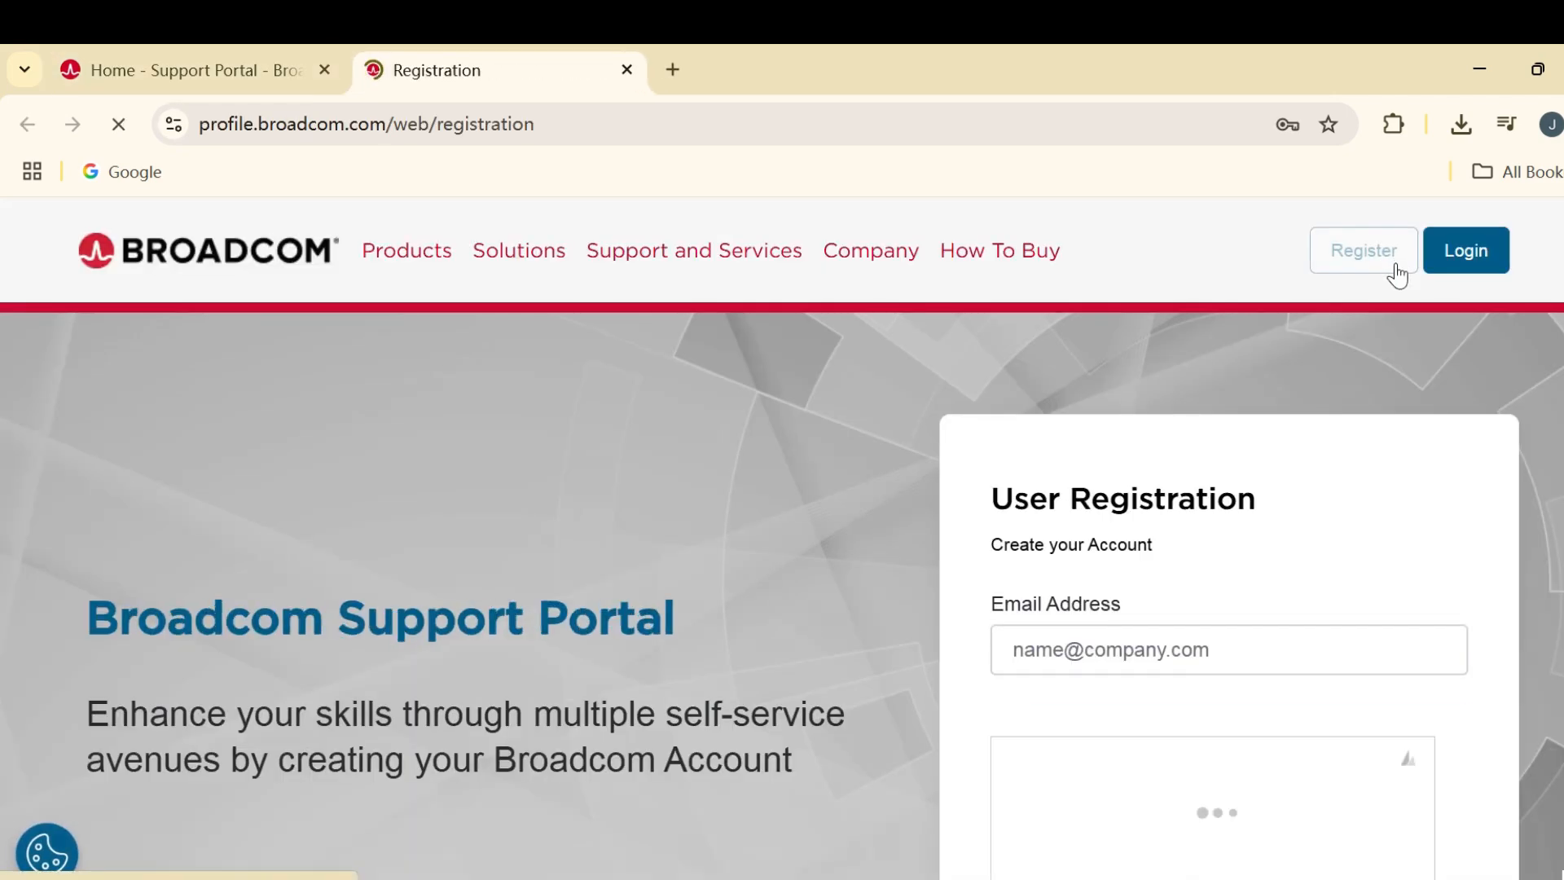
left_click(1165, 650)
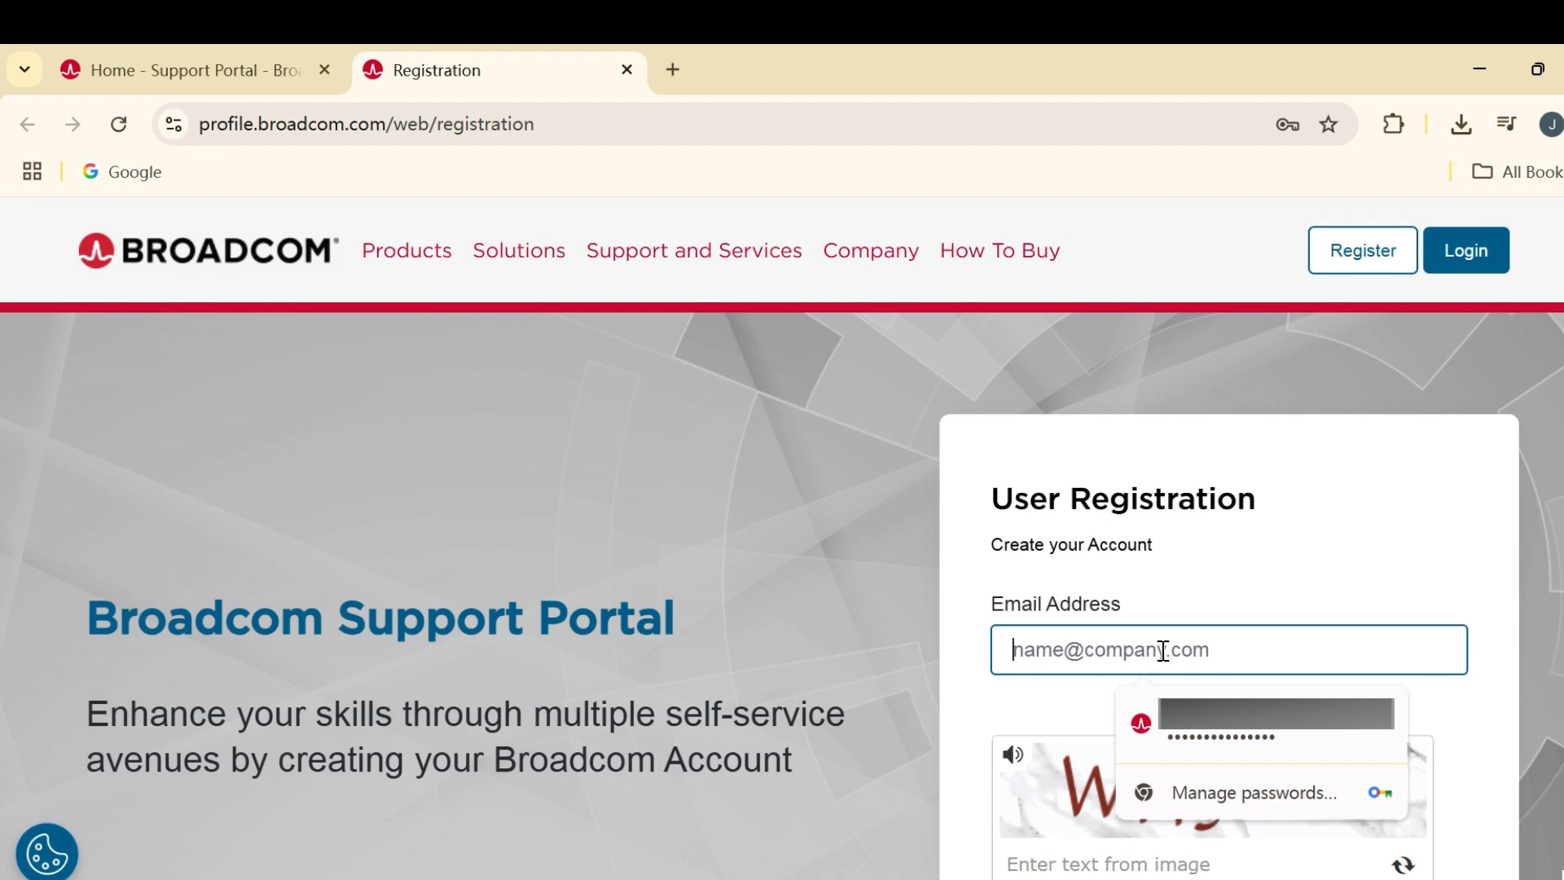
type("yoursystem")
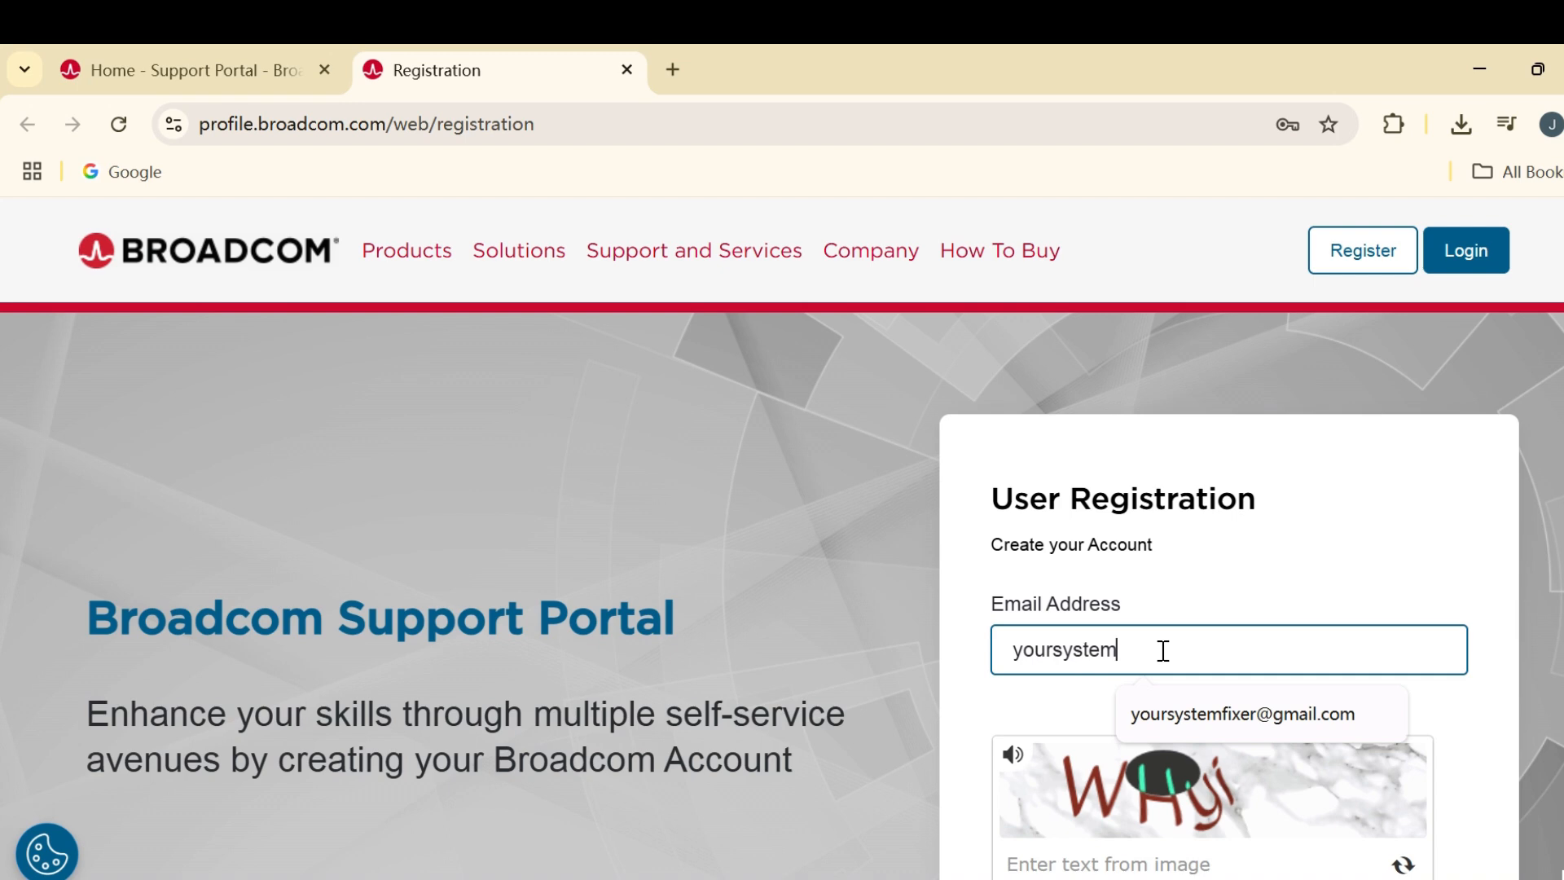
left_click(1222, 713)
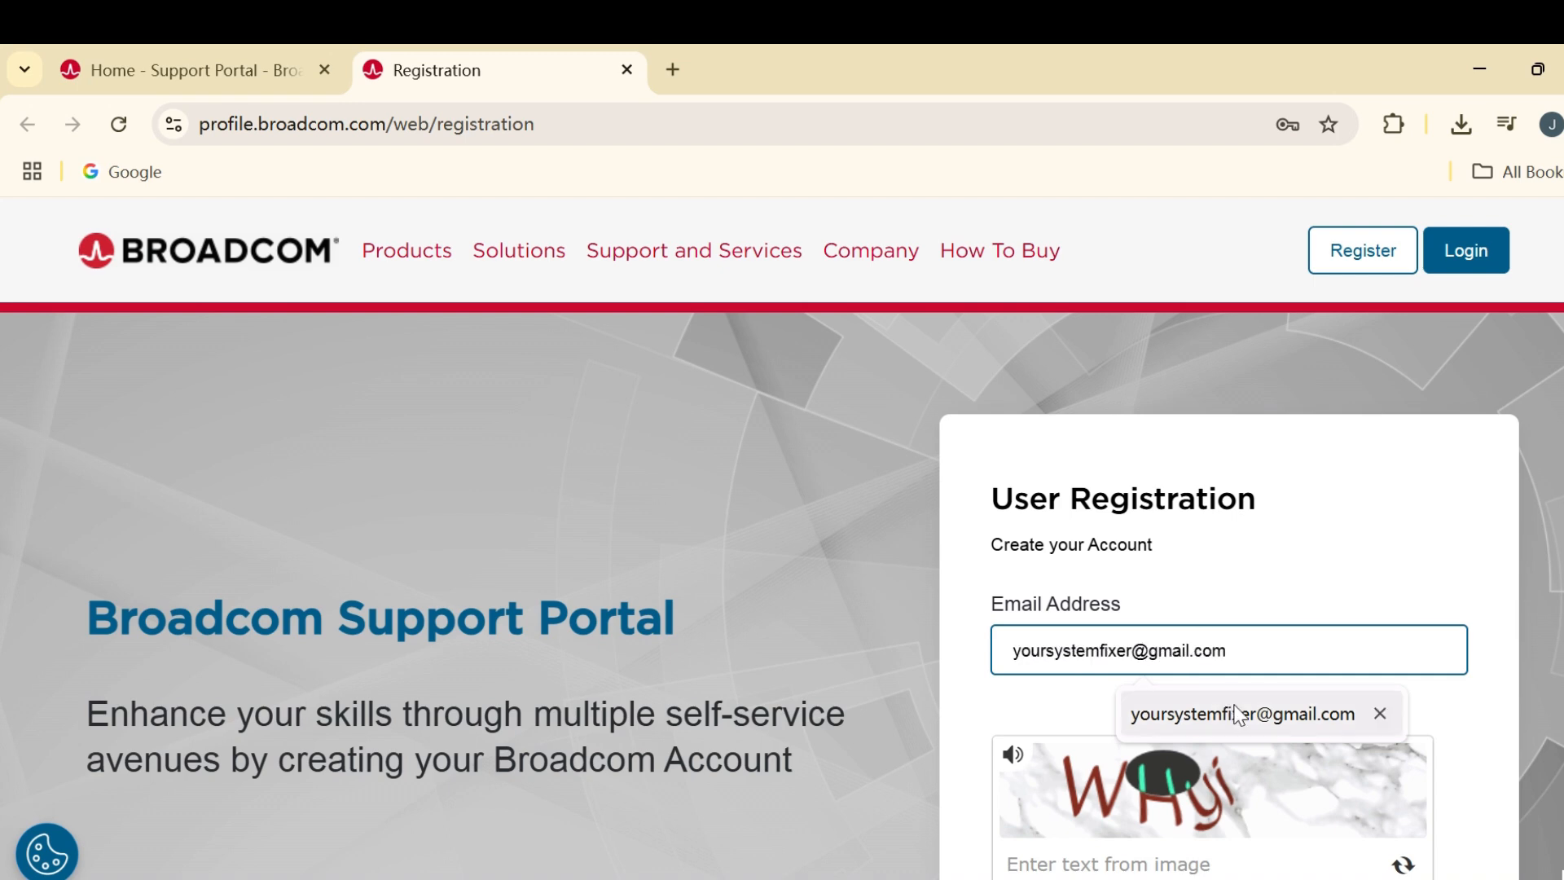
Step: Enter the captcha text shown in the image and submit the first registration page
scroll(1236, 706, "down", 1)
left_click(1179, 747)
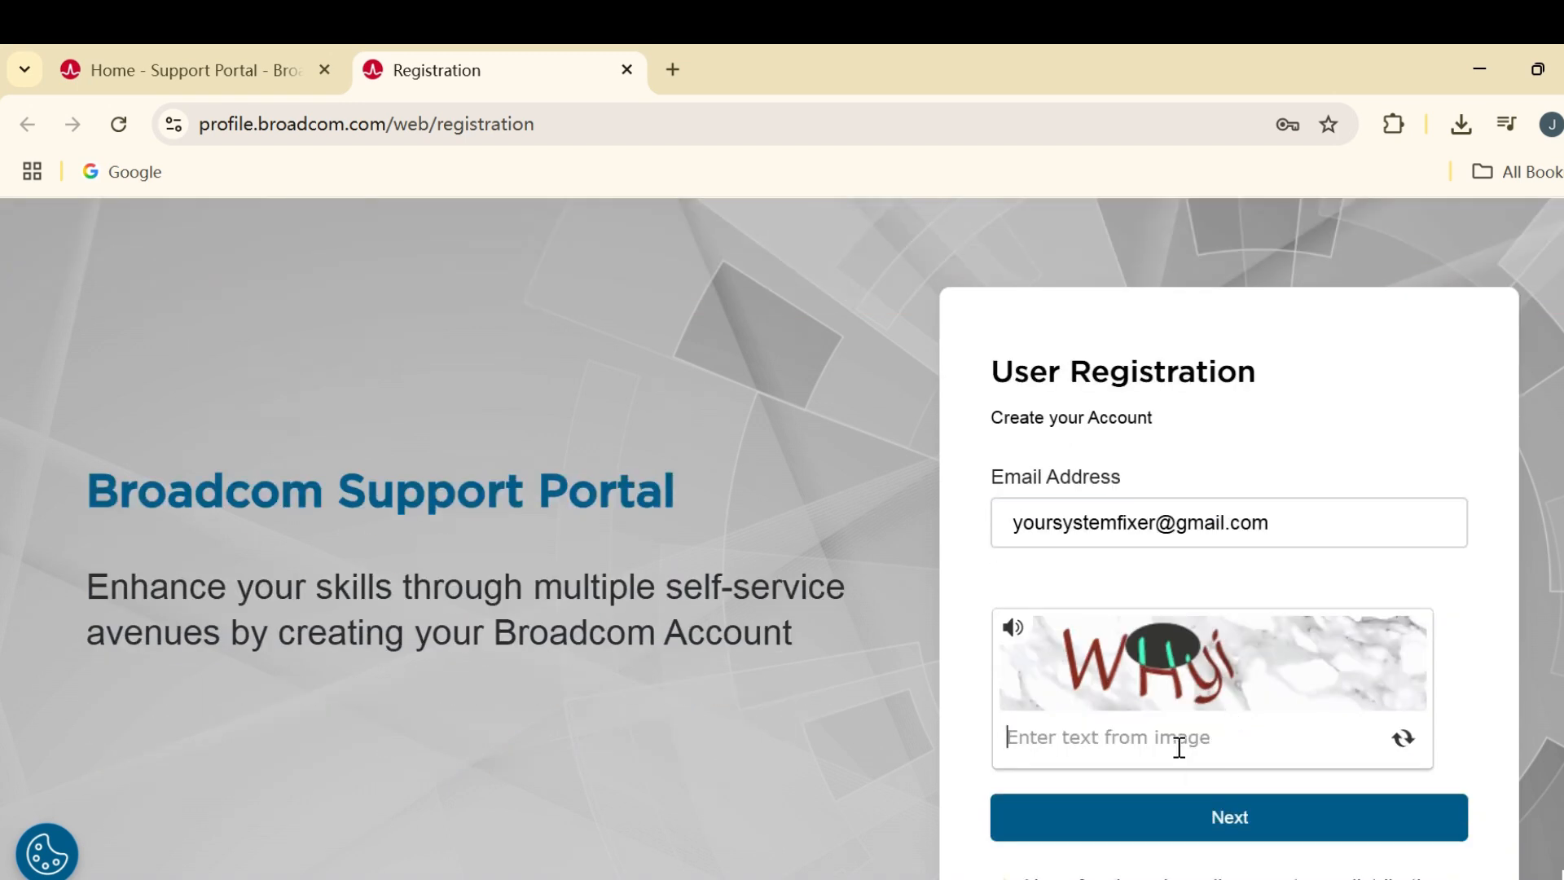
type("WHy")
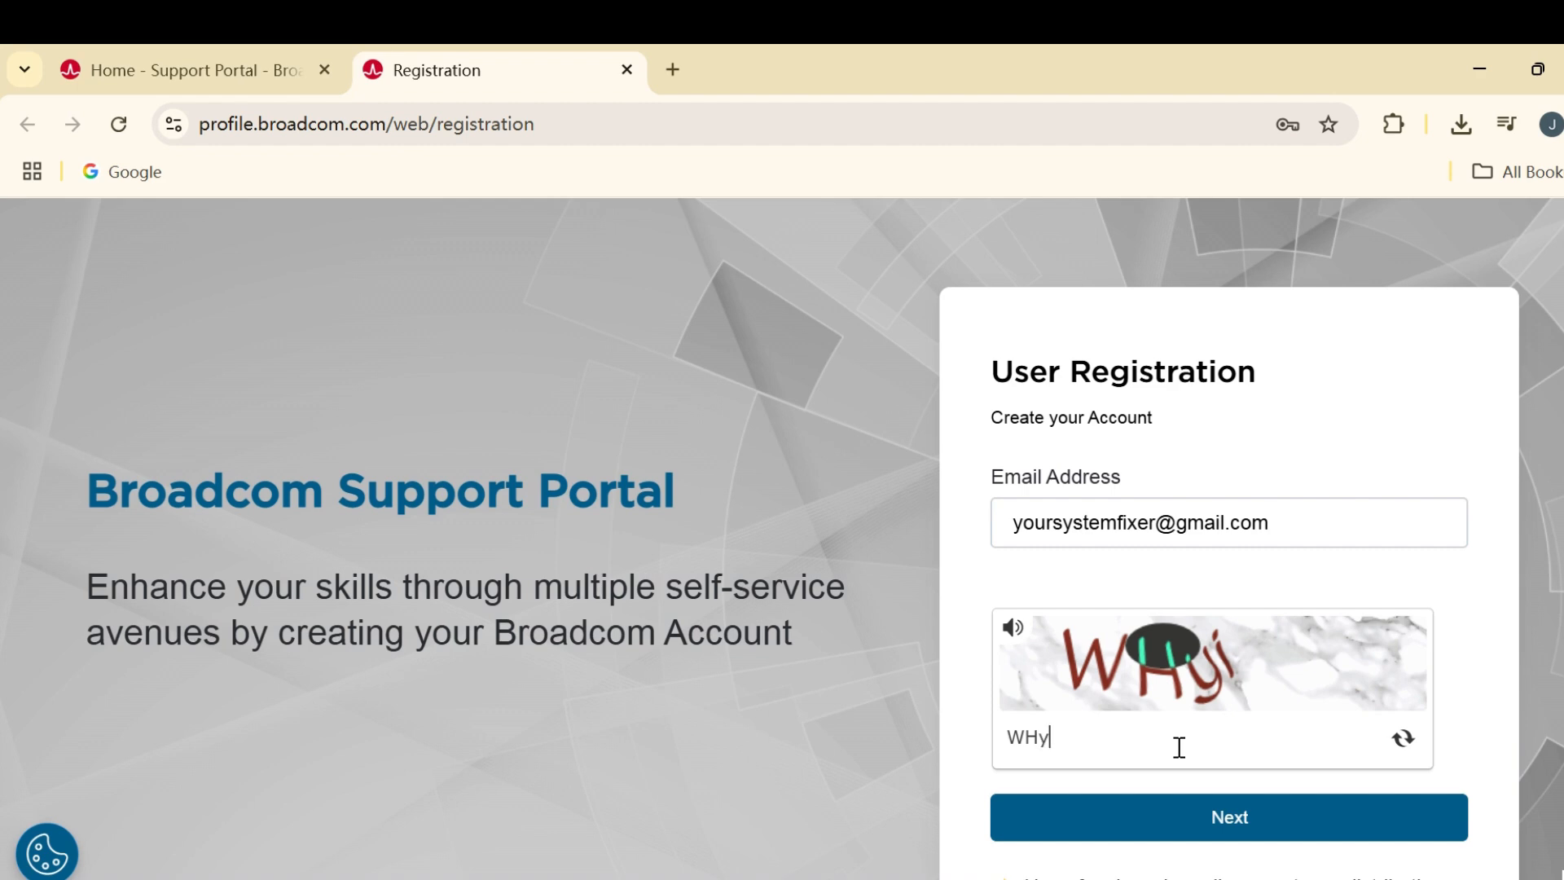
type("i")
left_click(1229, 834)
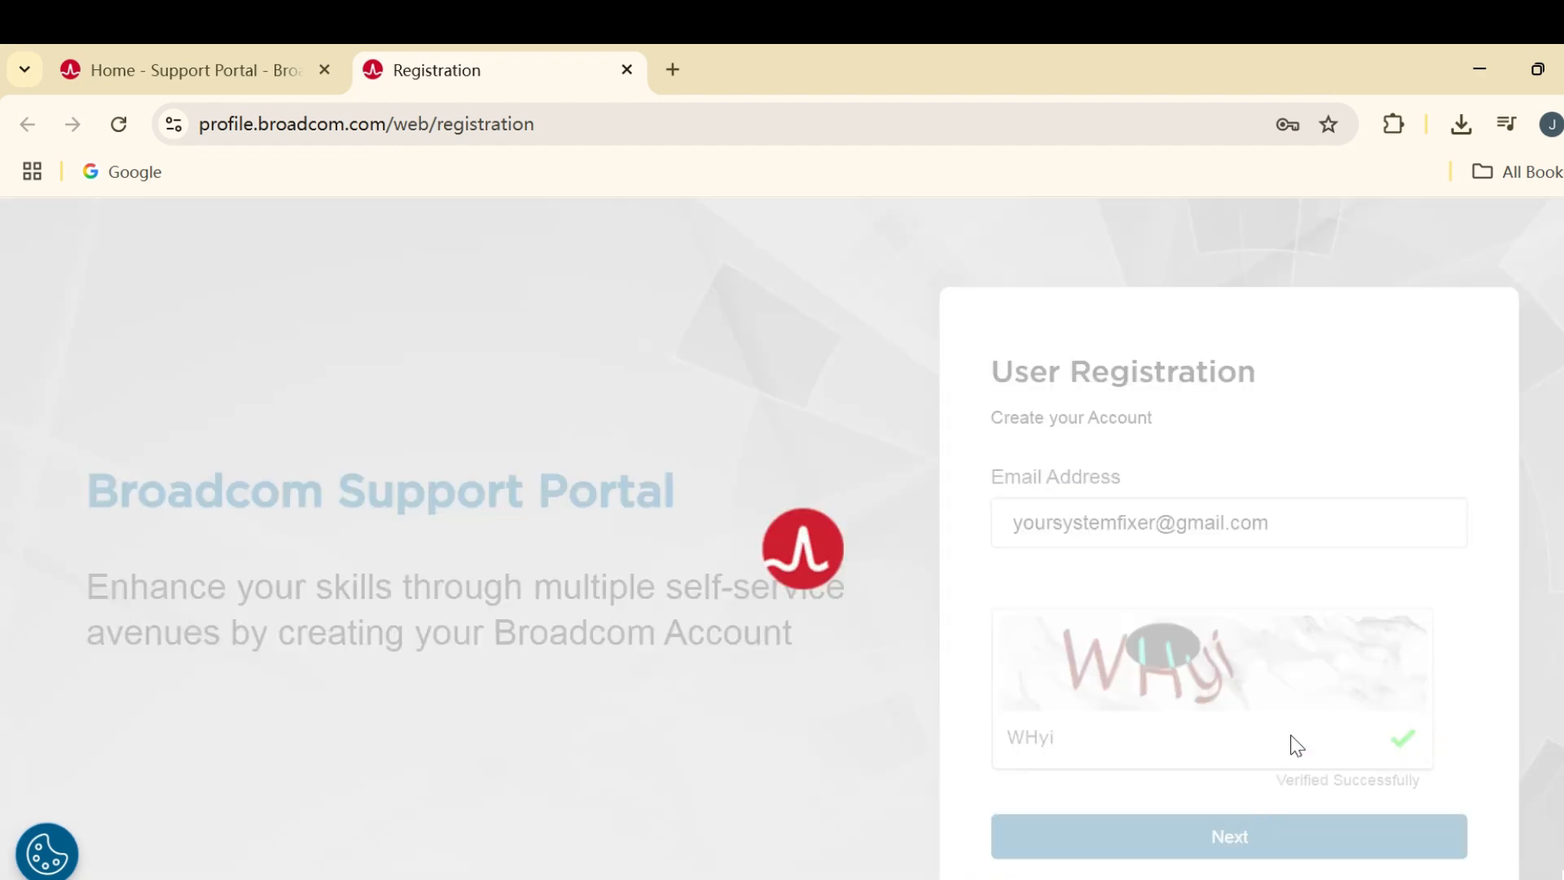
Step: Enter the emailed verification code and verify the email address to continue the registration
left_click(1025, 520)
type("1")
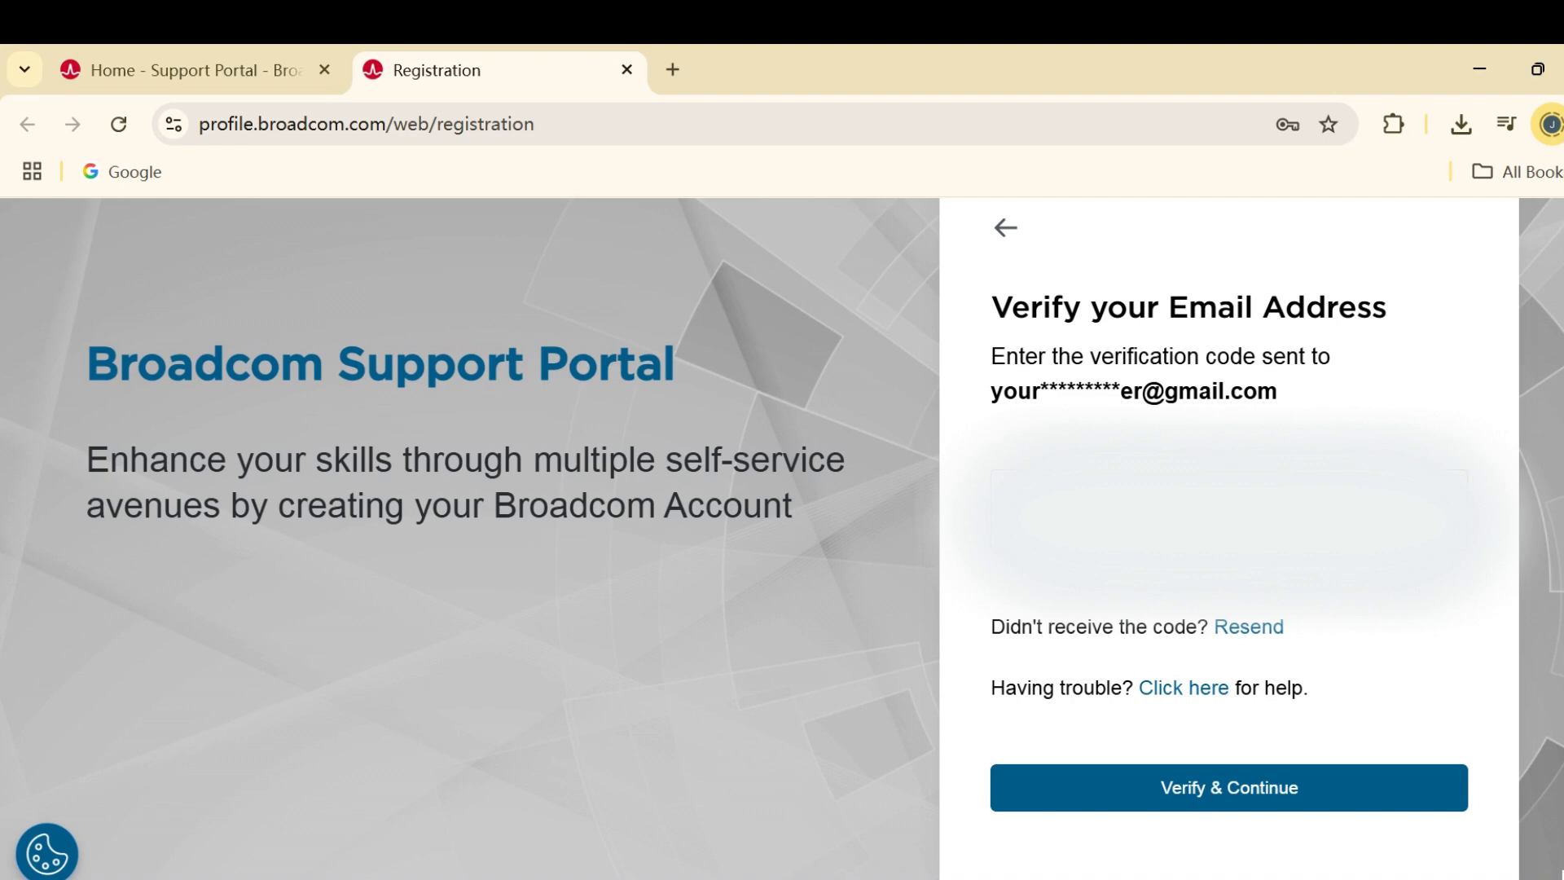
left_click(1220, 778)
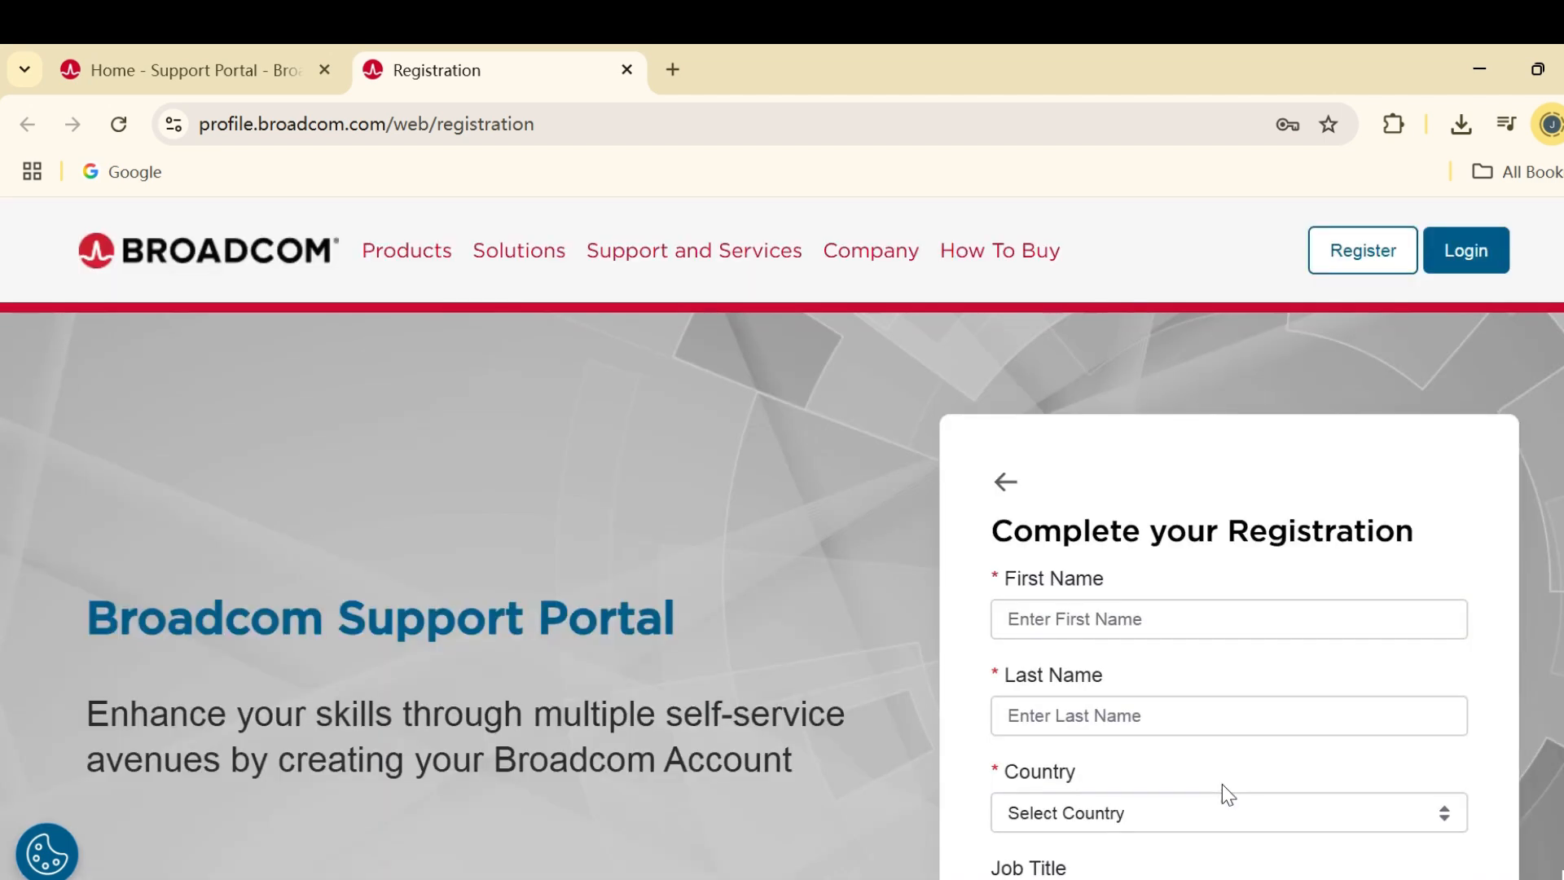
Step: Fill in the account holder's first name and last name in the registration form
left_click(1143, 632)
type("Lee")
left_click_drag(1240, 717, 714, 687)
key("BackSpace")
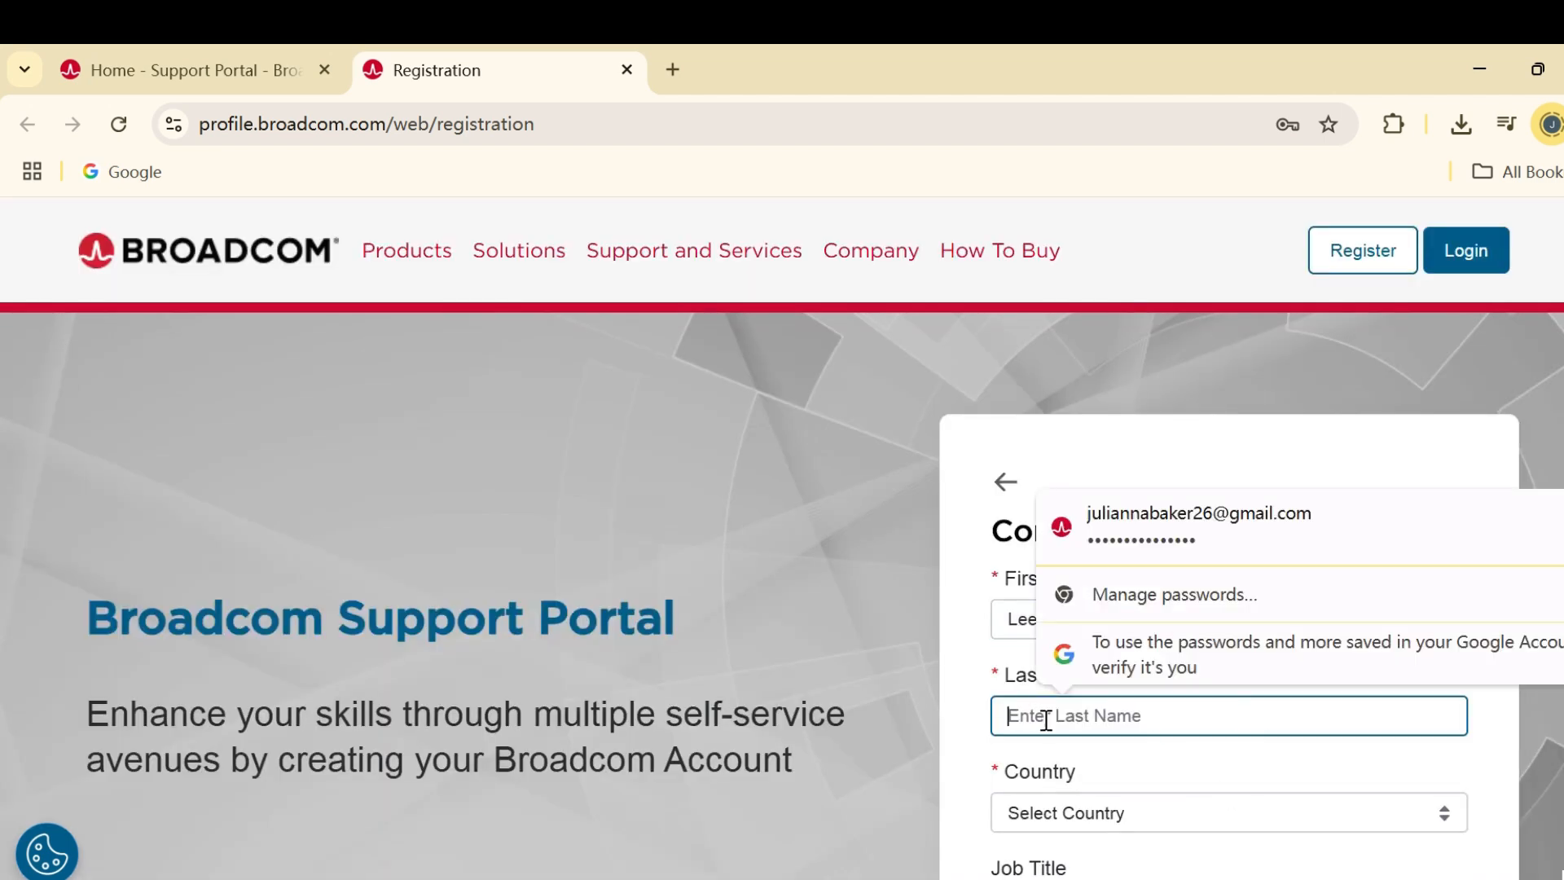
type("Jul")
Step: Set the country in the registration form to United States
left_click(1090, 812)
scroll(1261, 564, "down", 10)
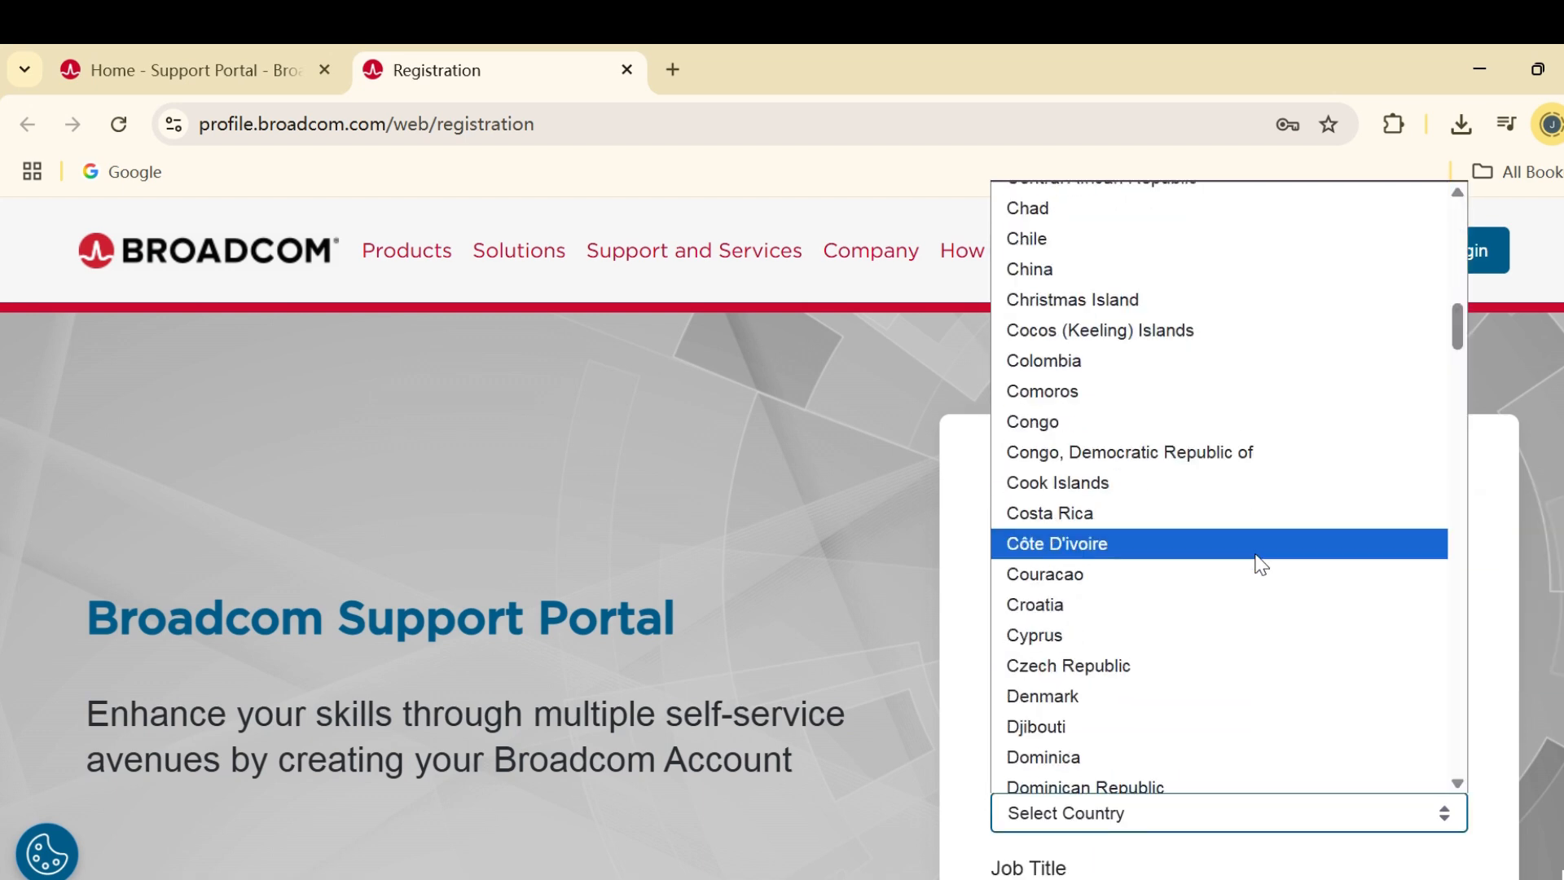
scroll(1263, 635, "down", 20)
left_click(1264, 573)
Step: Re-enter the account password in the Confirm Password field so that it matches the password above
scroll(1289, 673, "down", 3)
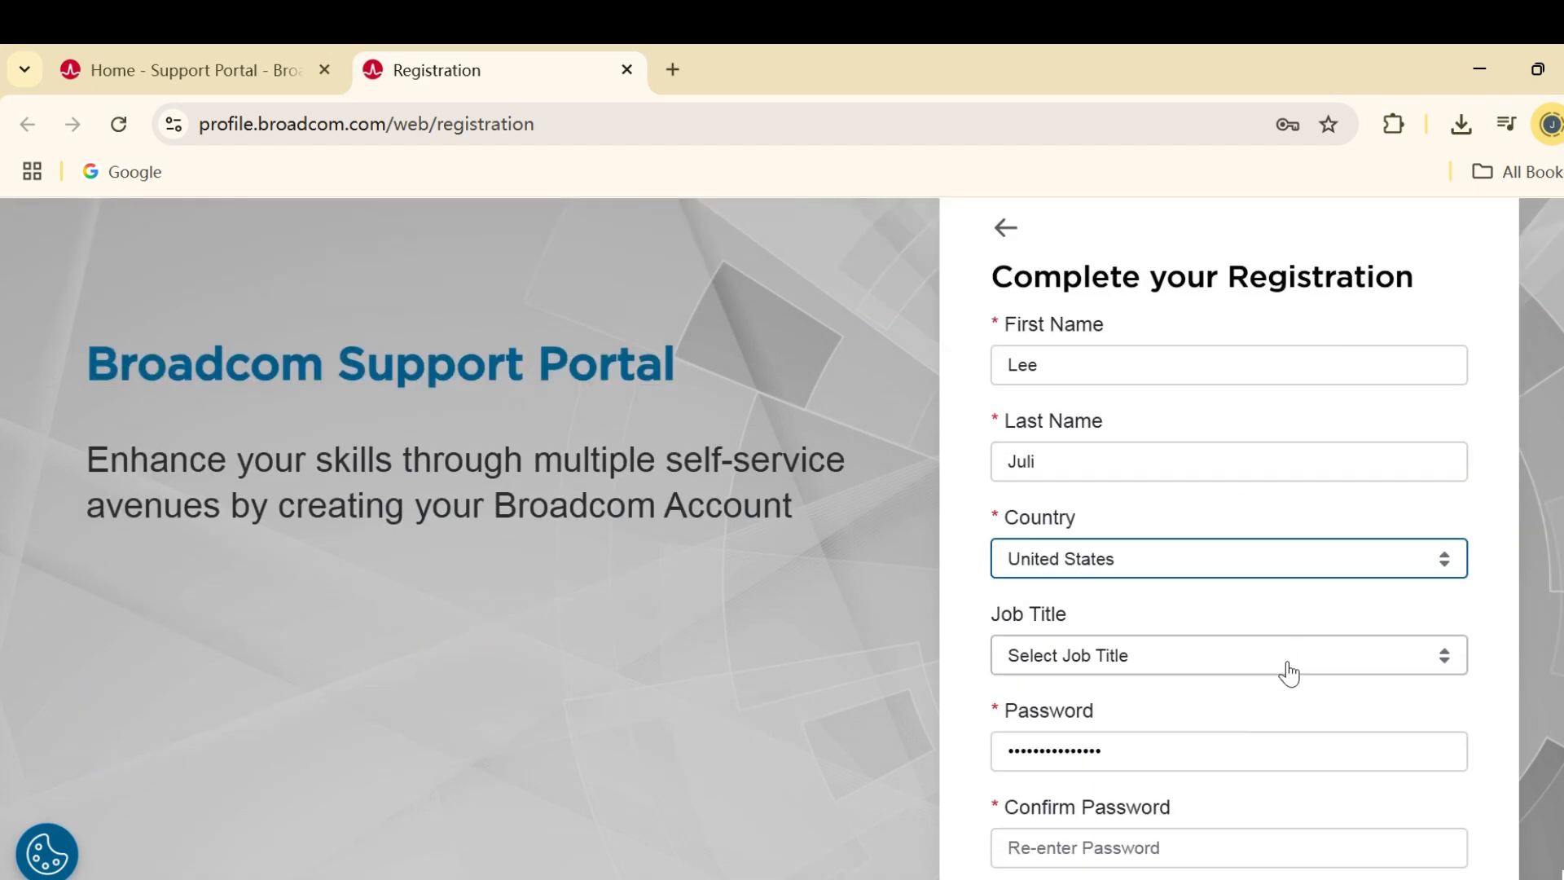
scroll(1289, 673, "down", 2)
left_click(1149, 717)
type("•••••••")
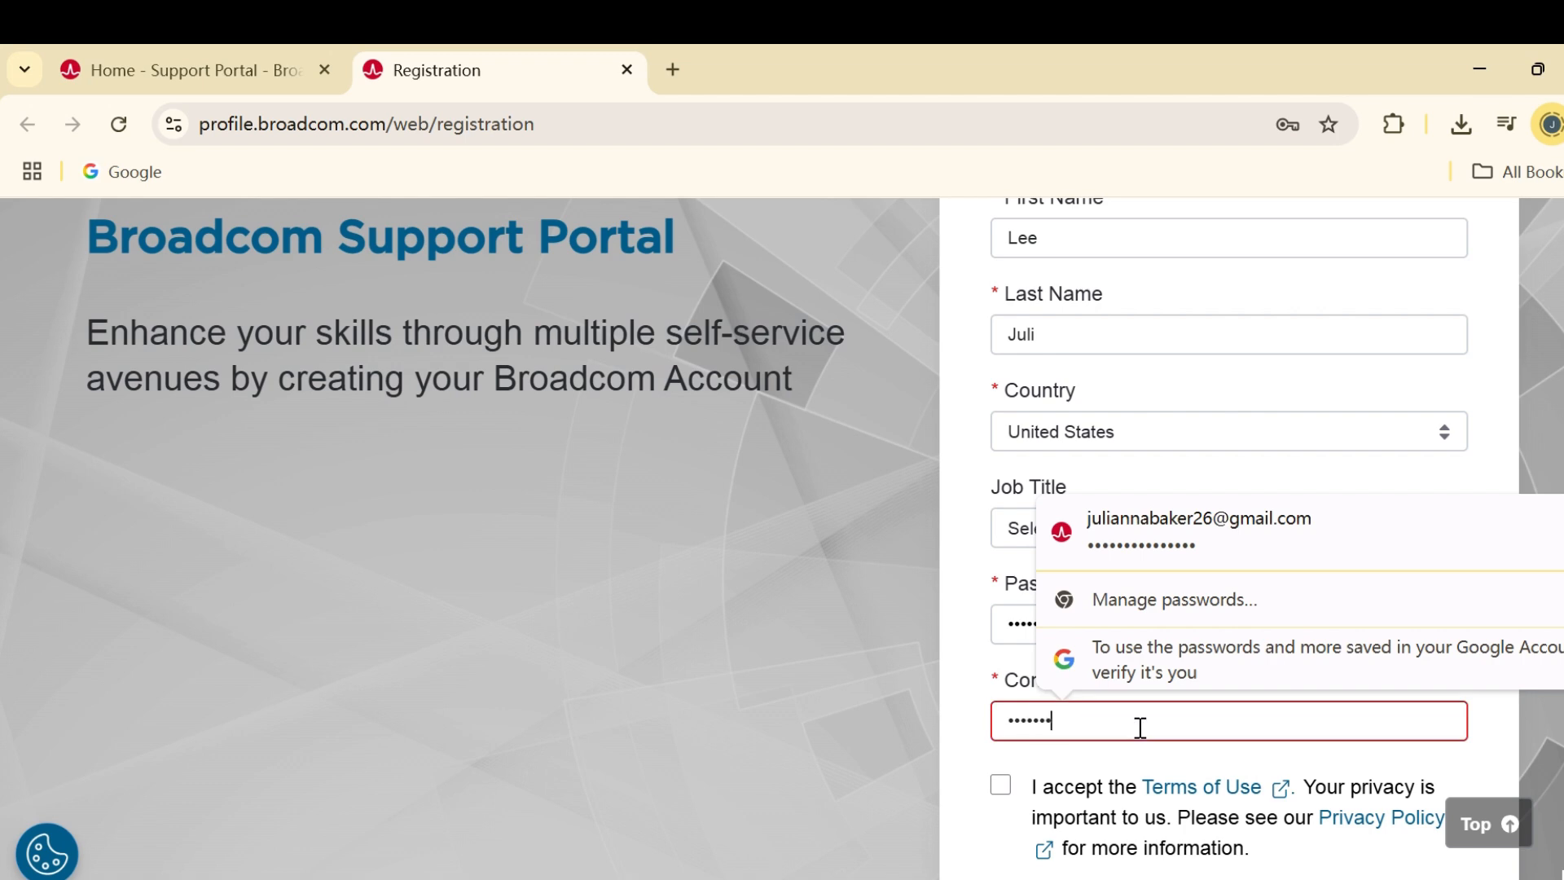
type("•")
key("ctrl+a")
key("BackSpace")
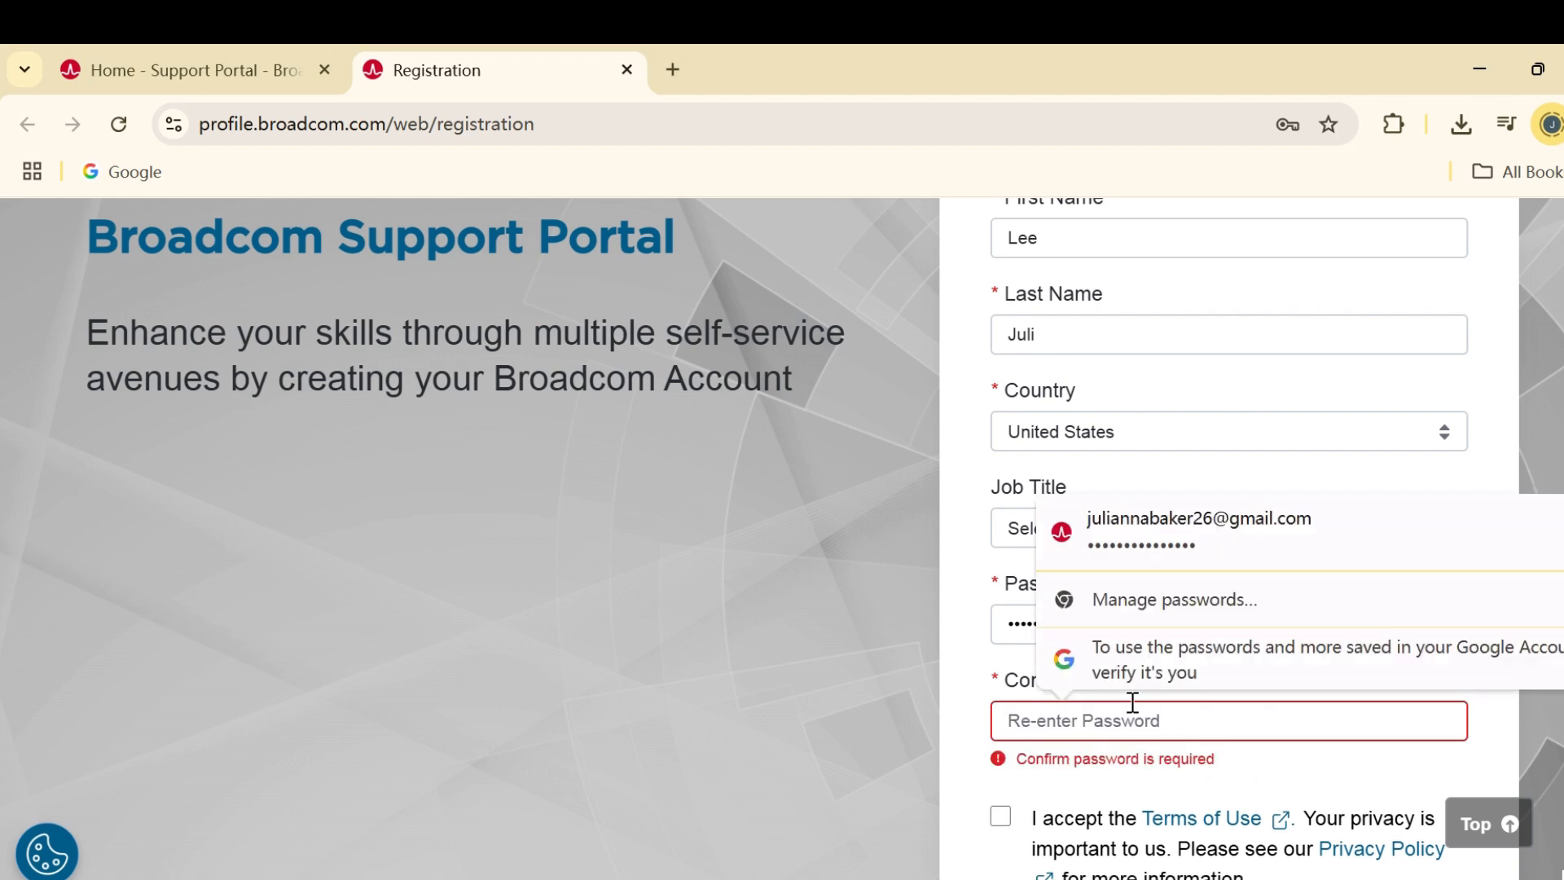
type("••••••••••••••")
Step: Accept the Terms of Use and create the Broadcom account
scroll(1275, 688, "down", 2)
left_click(1000, 686)
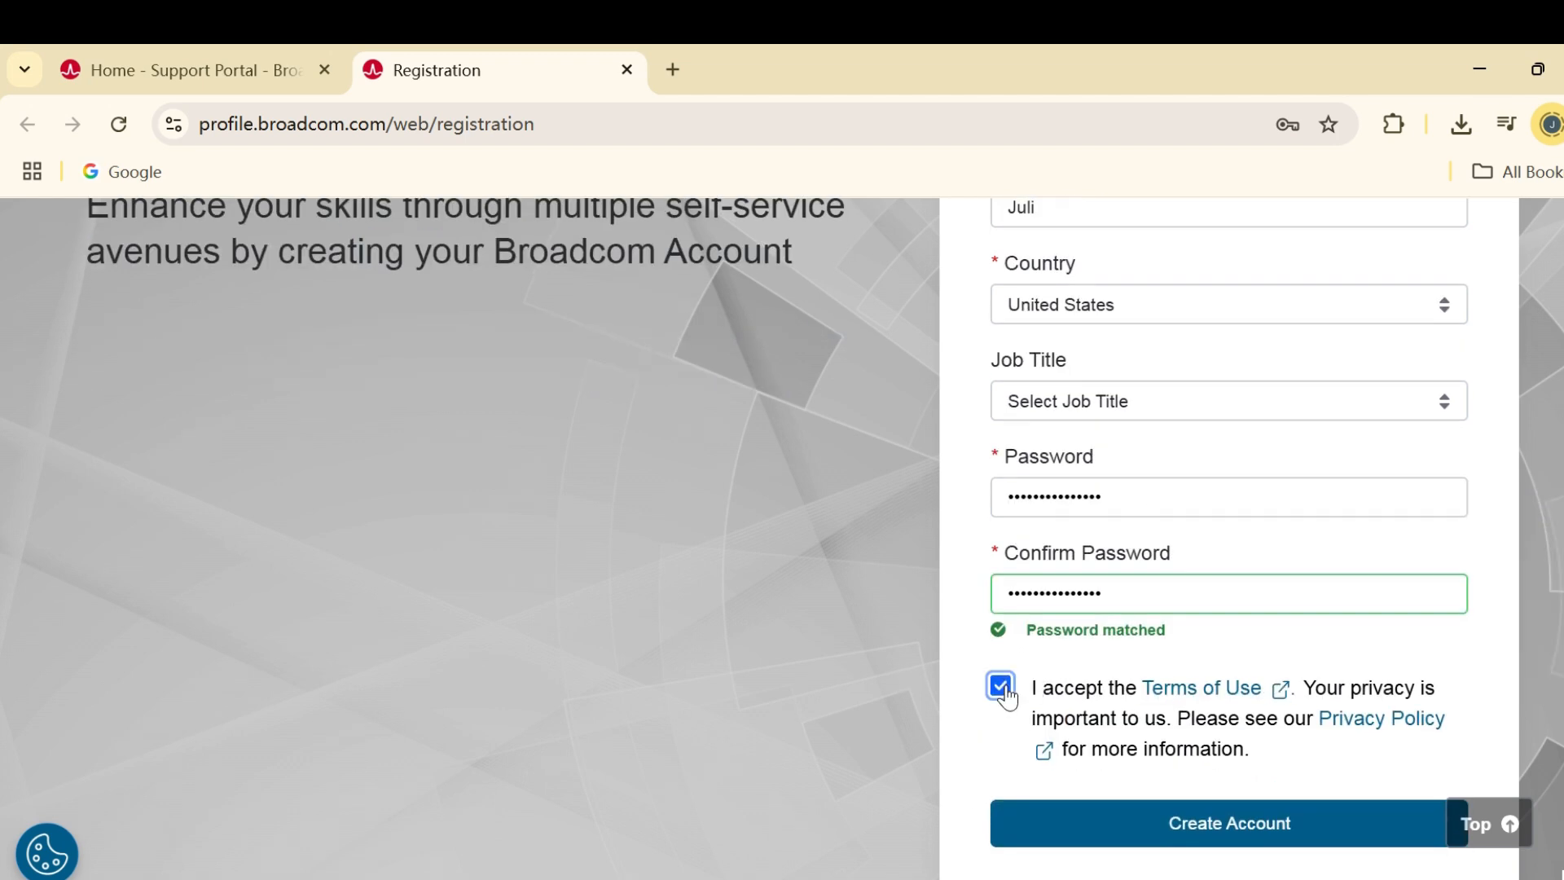
left_click(1286, 831)
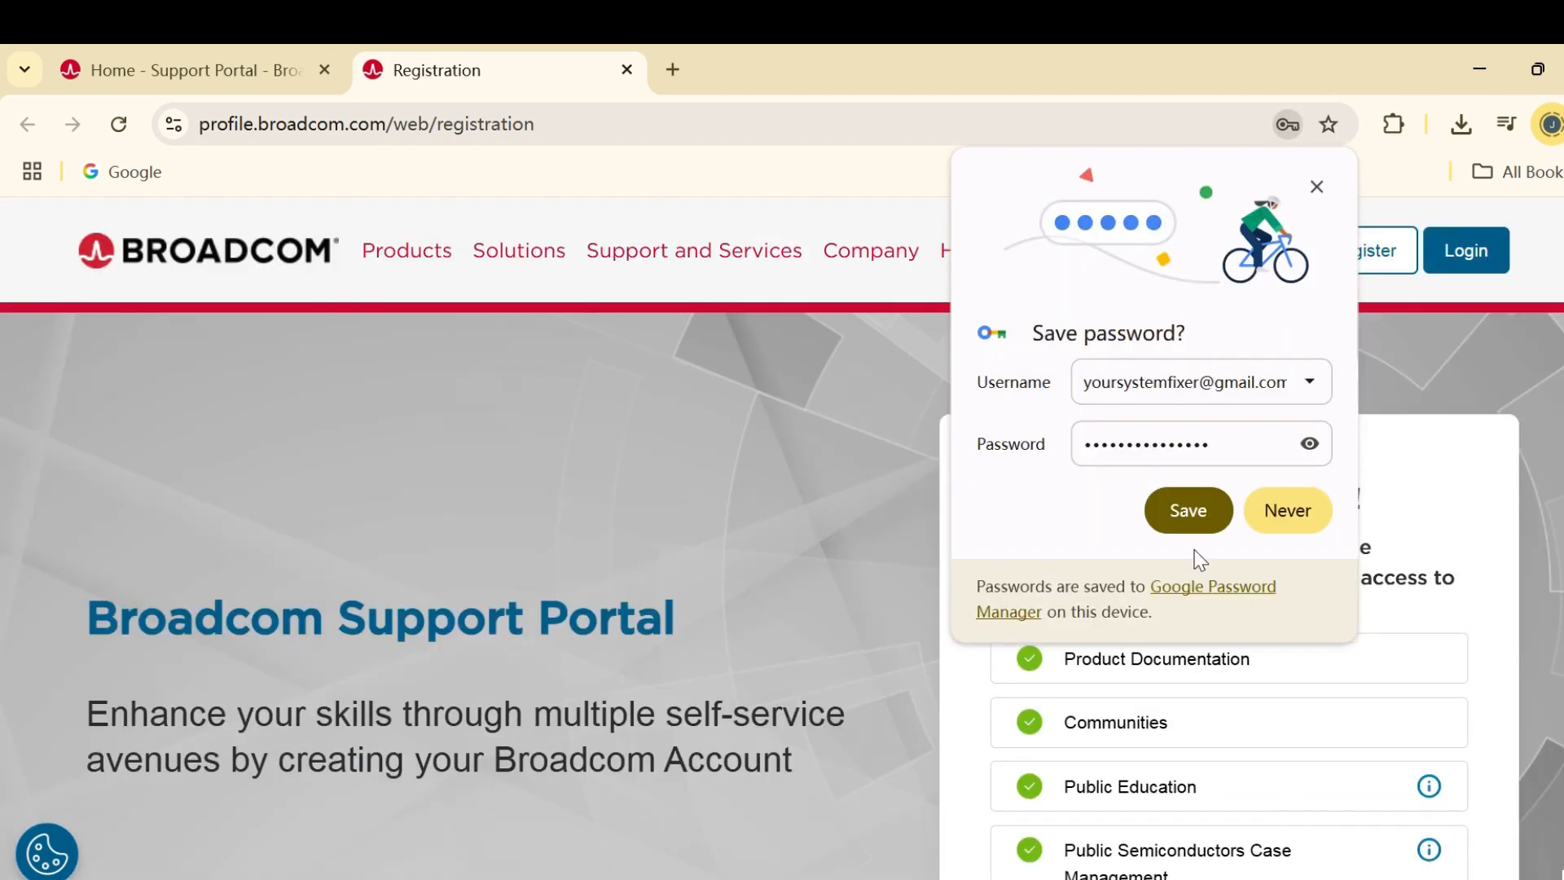
Step: Save the new login in the browser and postpone building the profile
left_click(1187, 526)
scroll(1332, 694, "down", 10)
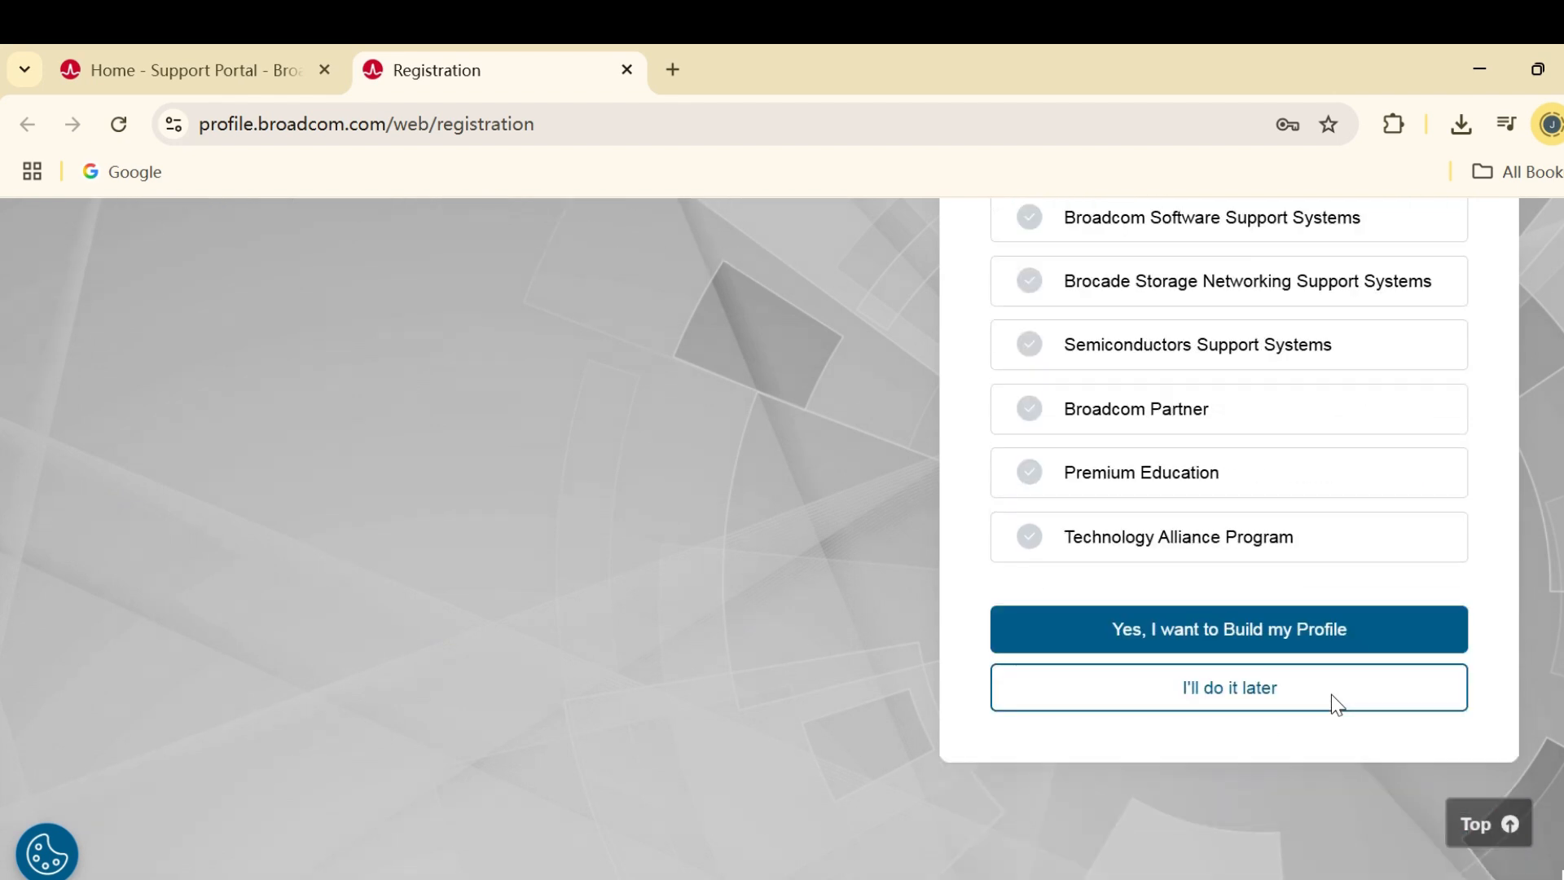
left_click(1247, 688)
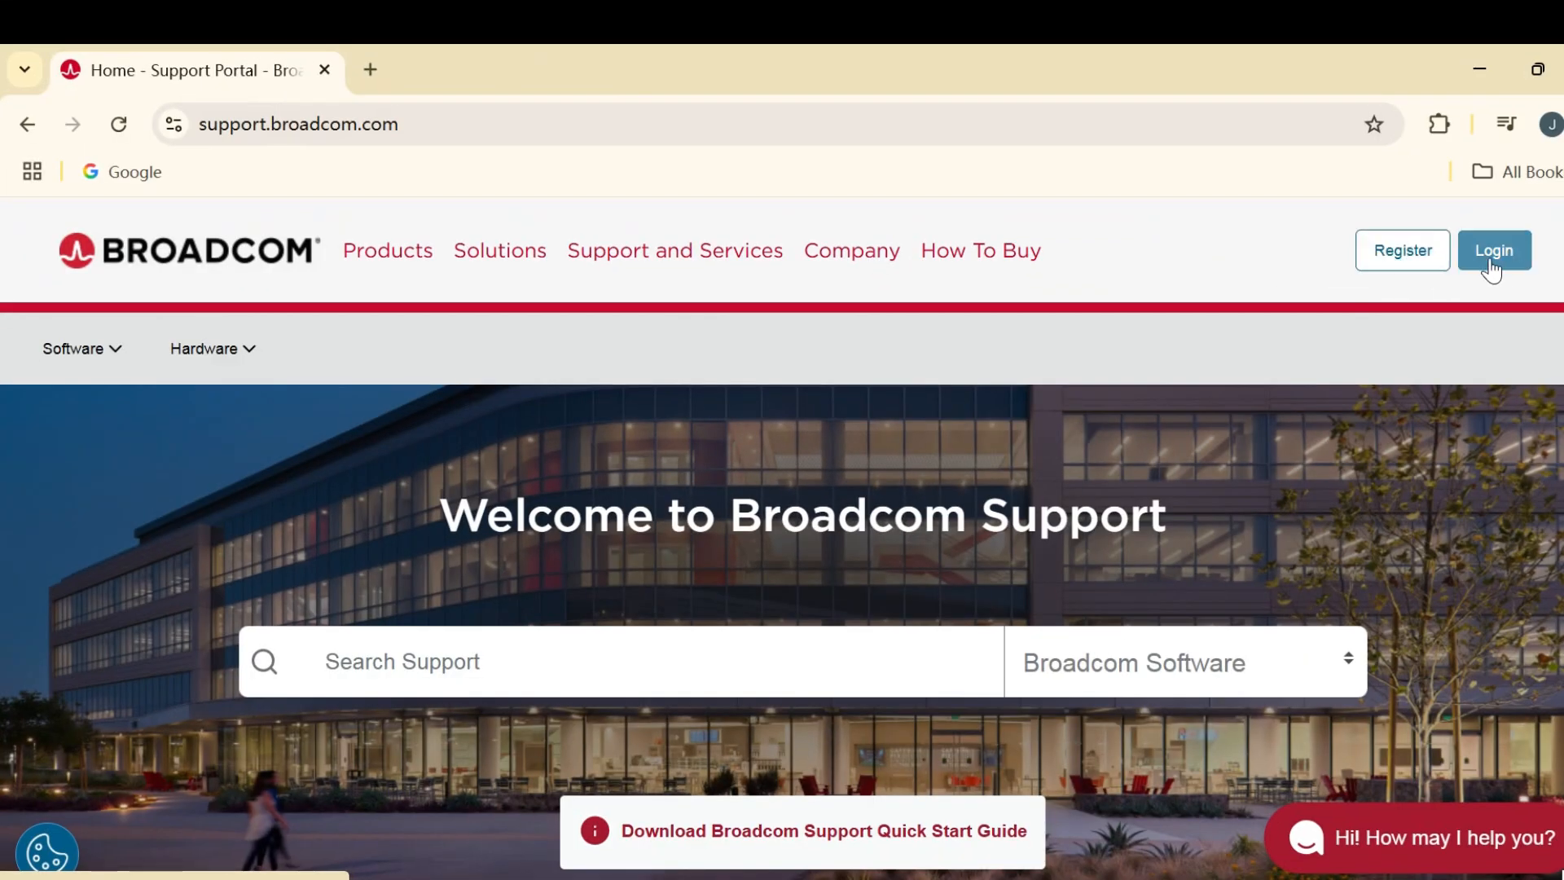
Step: Sign in to the Broadcom Support Portal with the account's email and password
left_click(1509, 267)
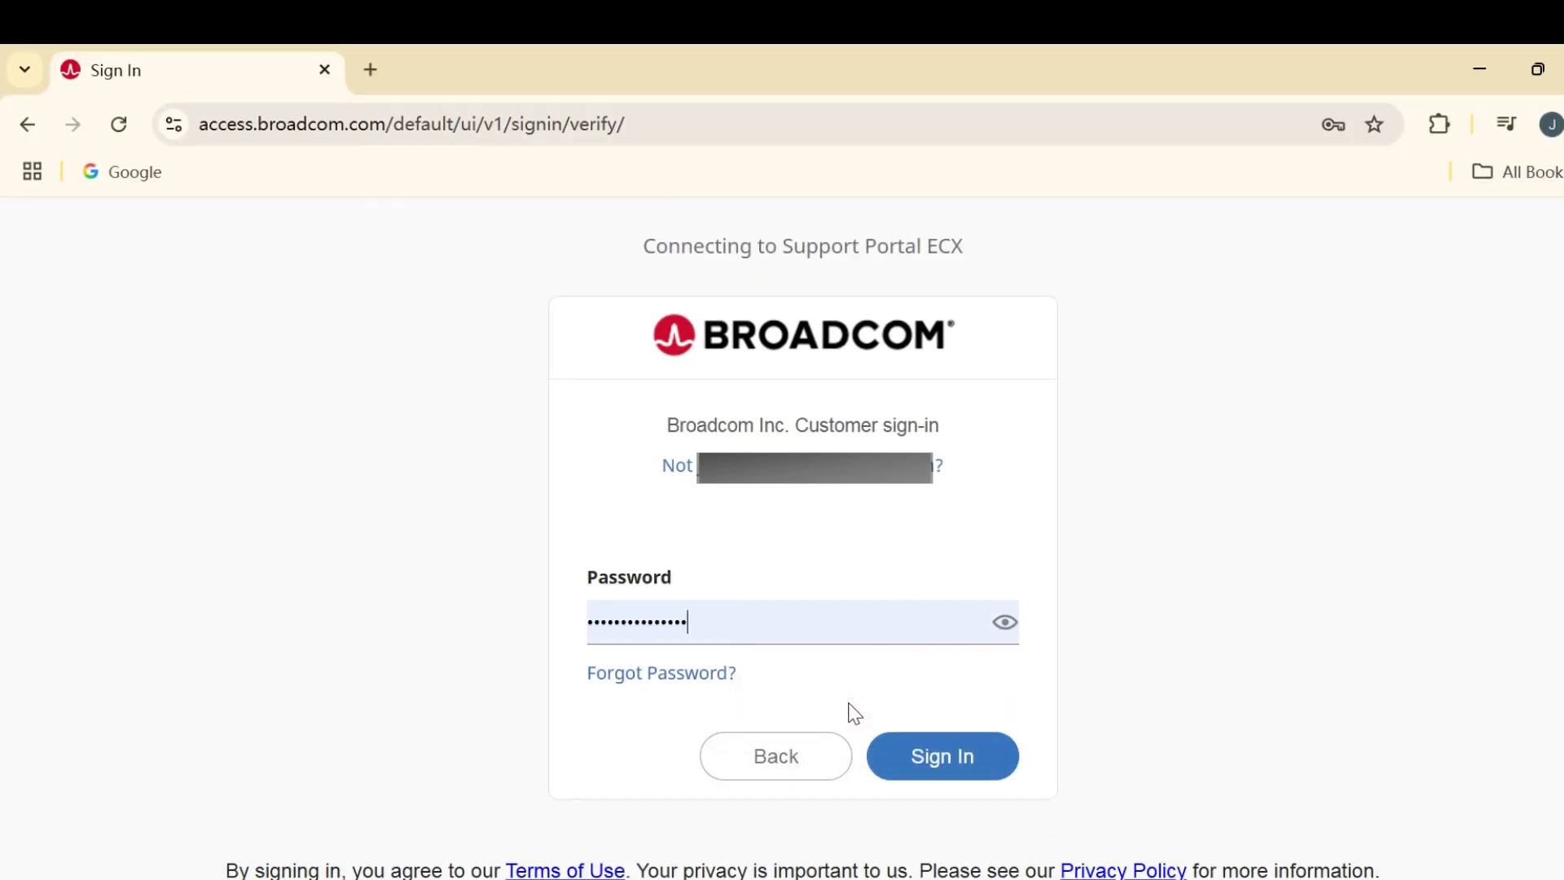
left_click(982, 774)
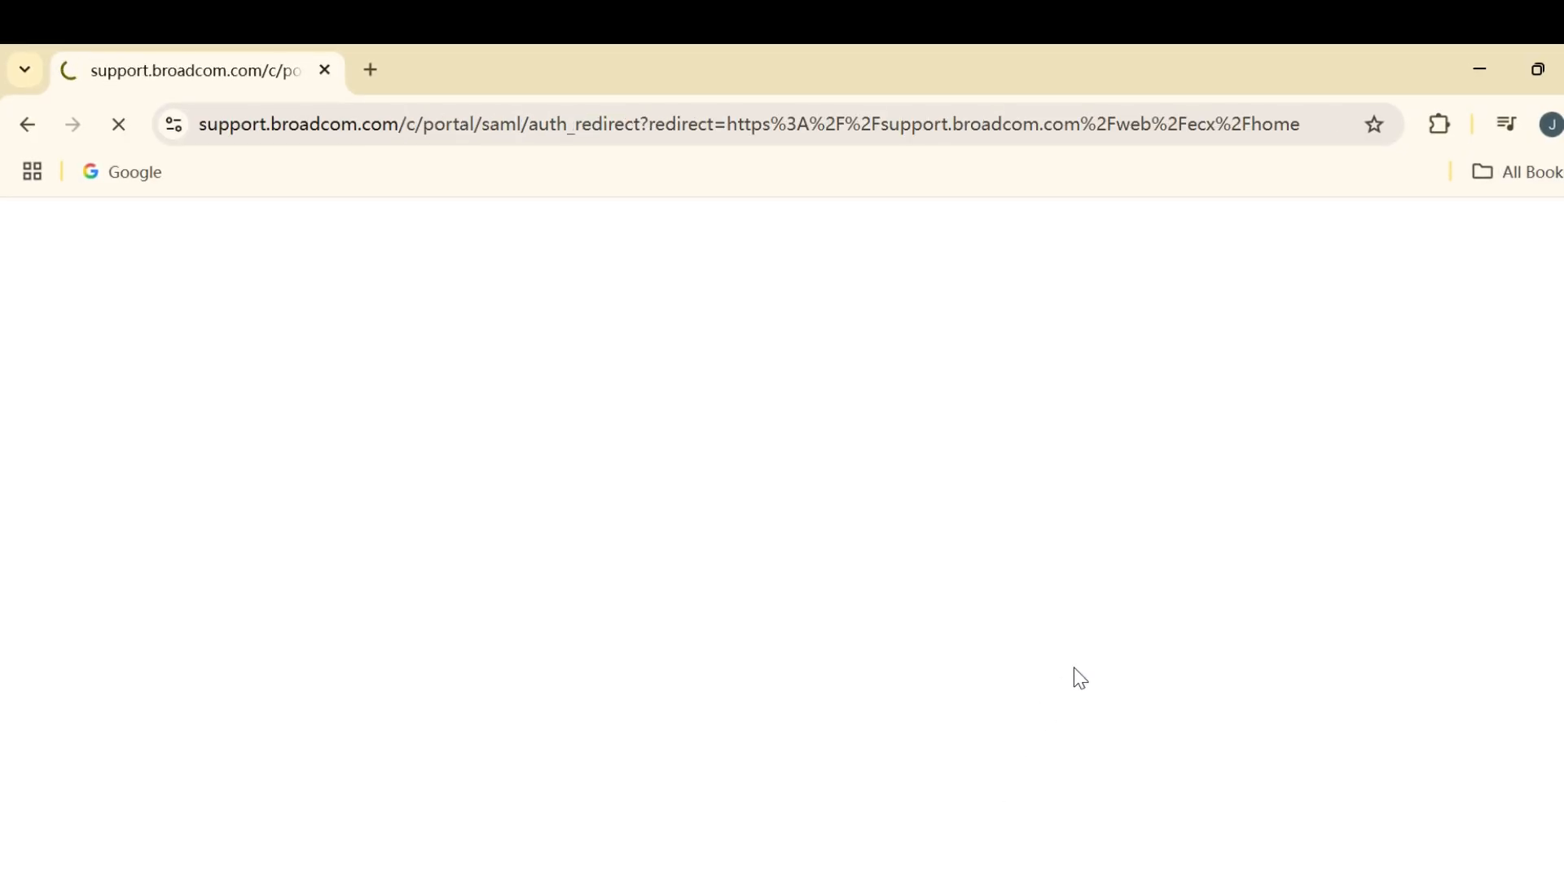
Step: Search the entire support site for "VMware Workstation Pro 17 download"
left_click(560, 424)
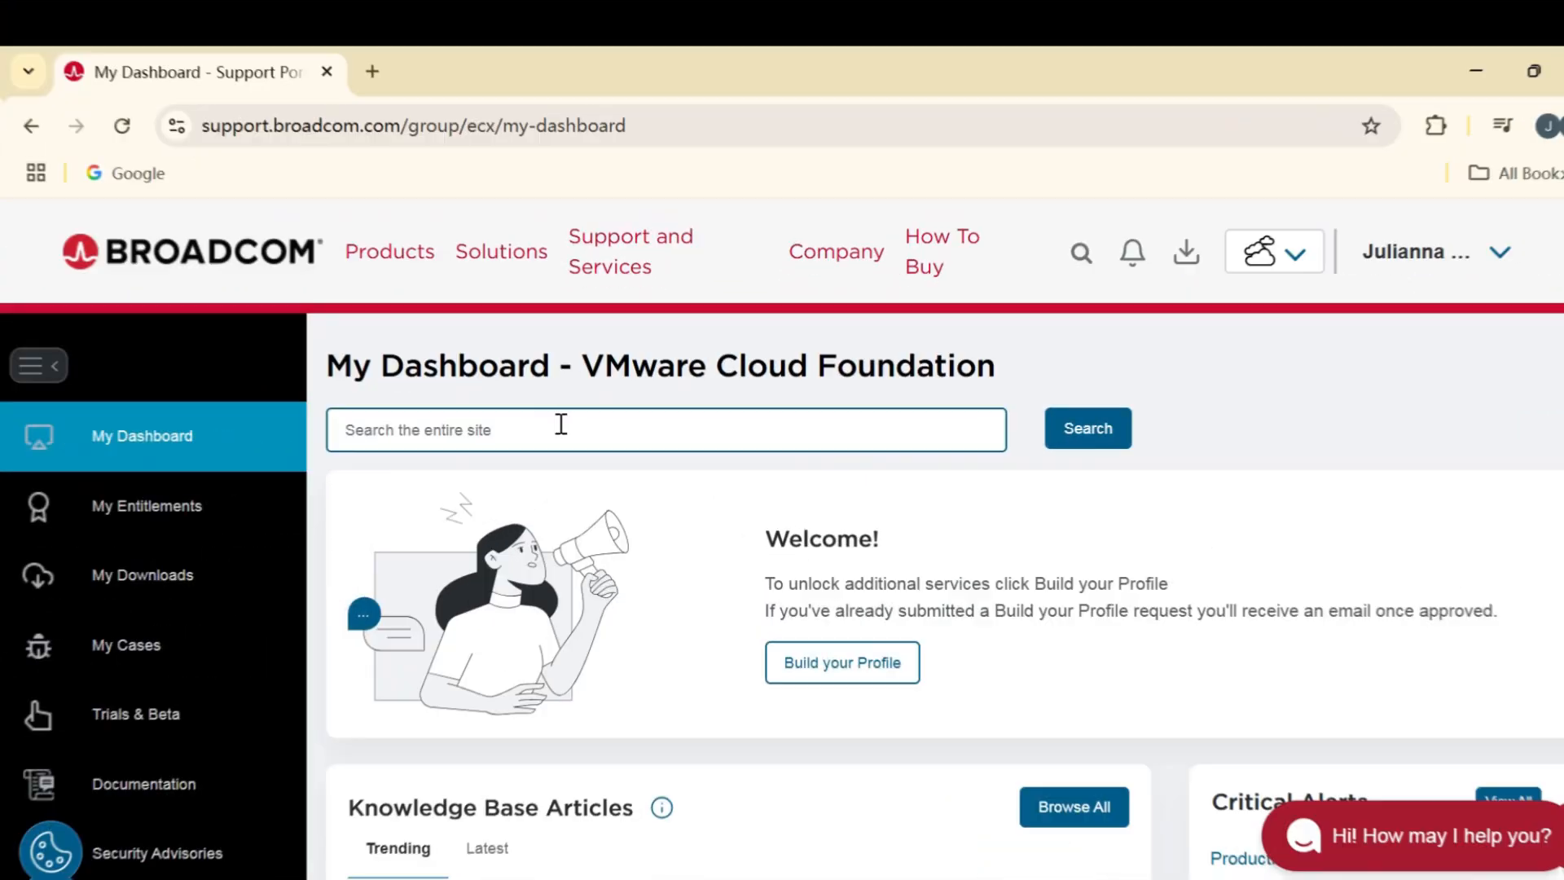
type("v")
key("BackSpace")
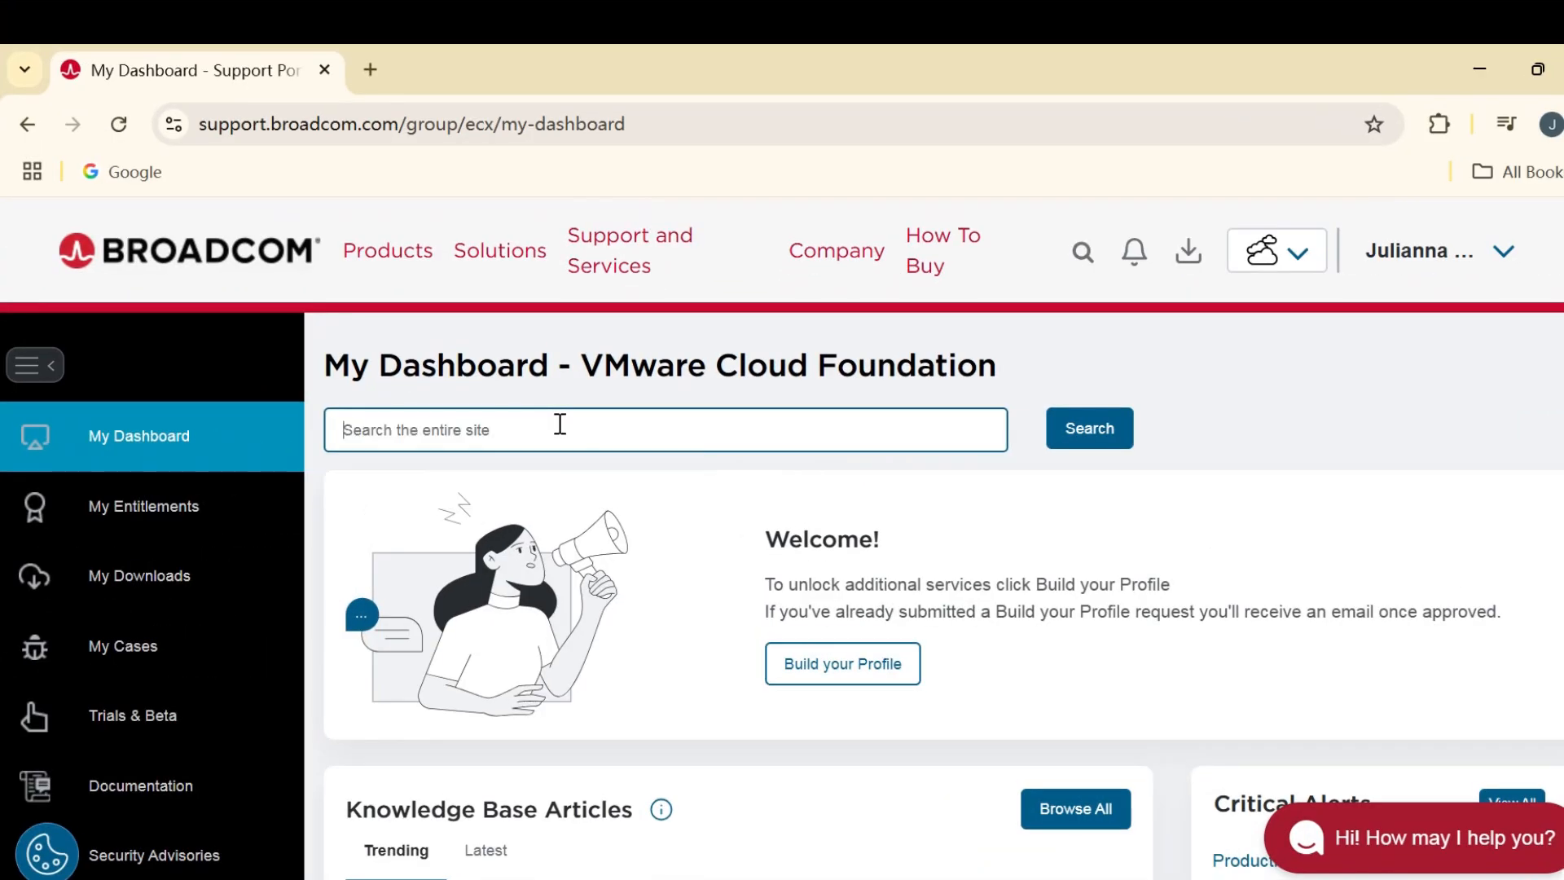
type("VMwa")
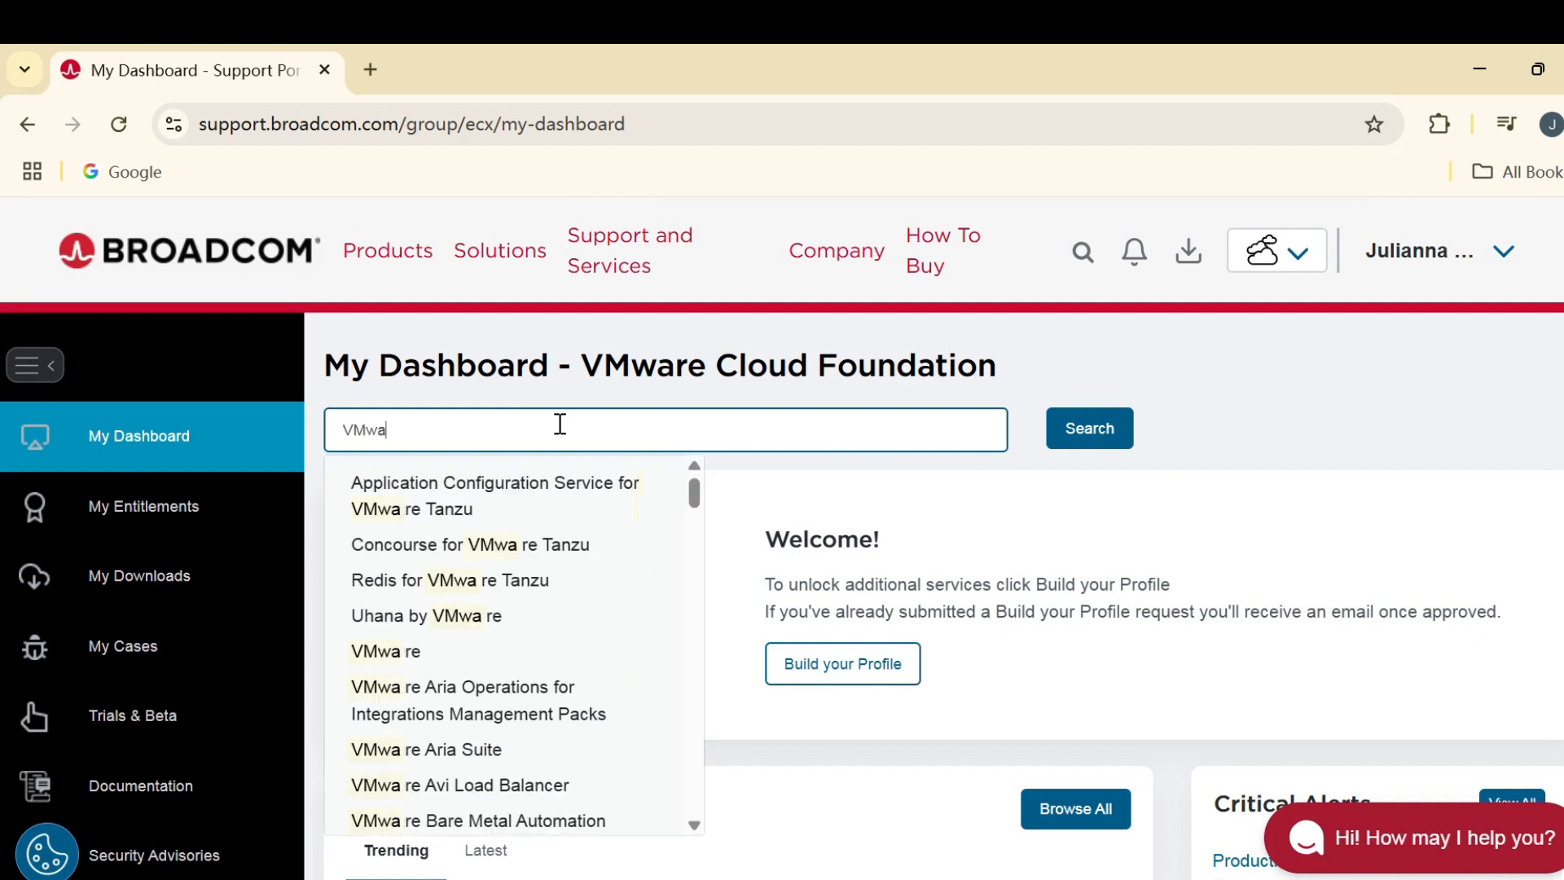
type("re Workstation")
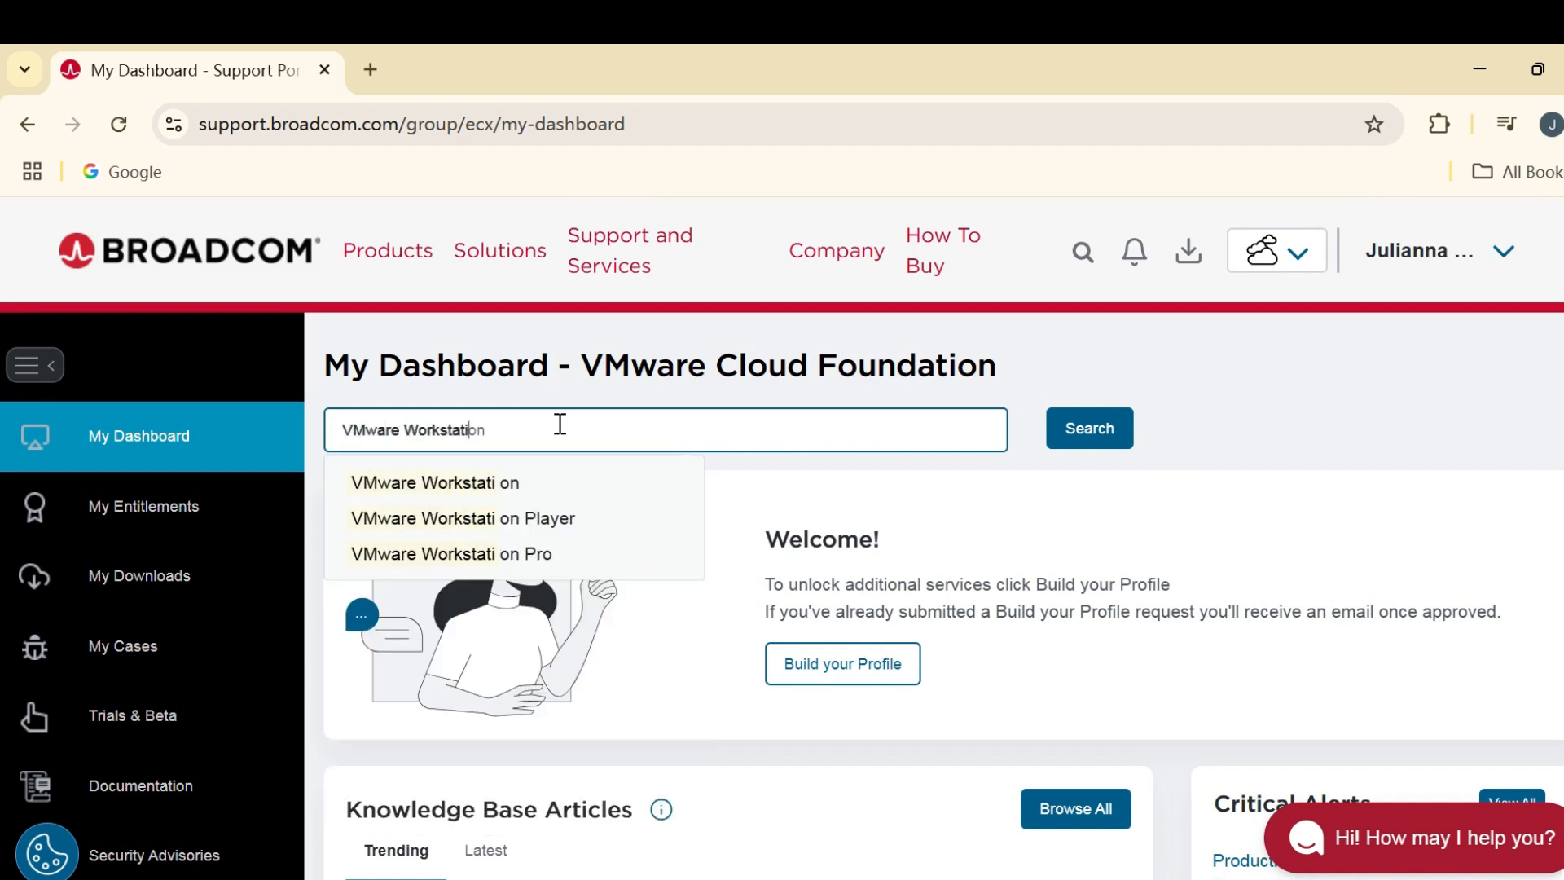
type(" Pro 1")
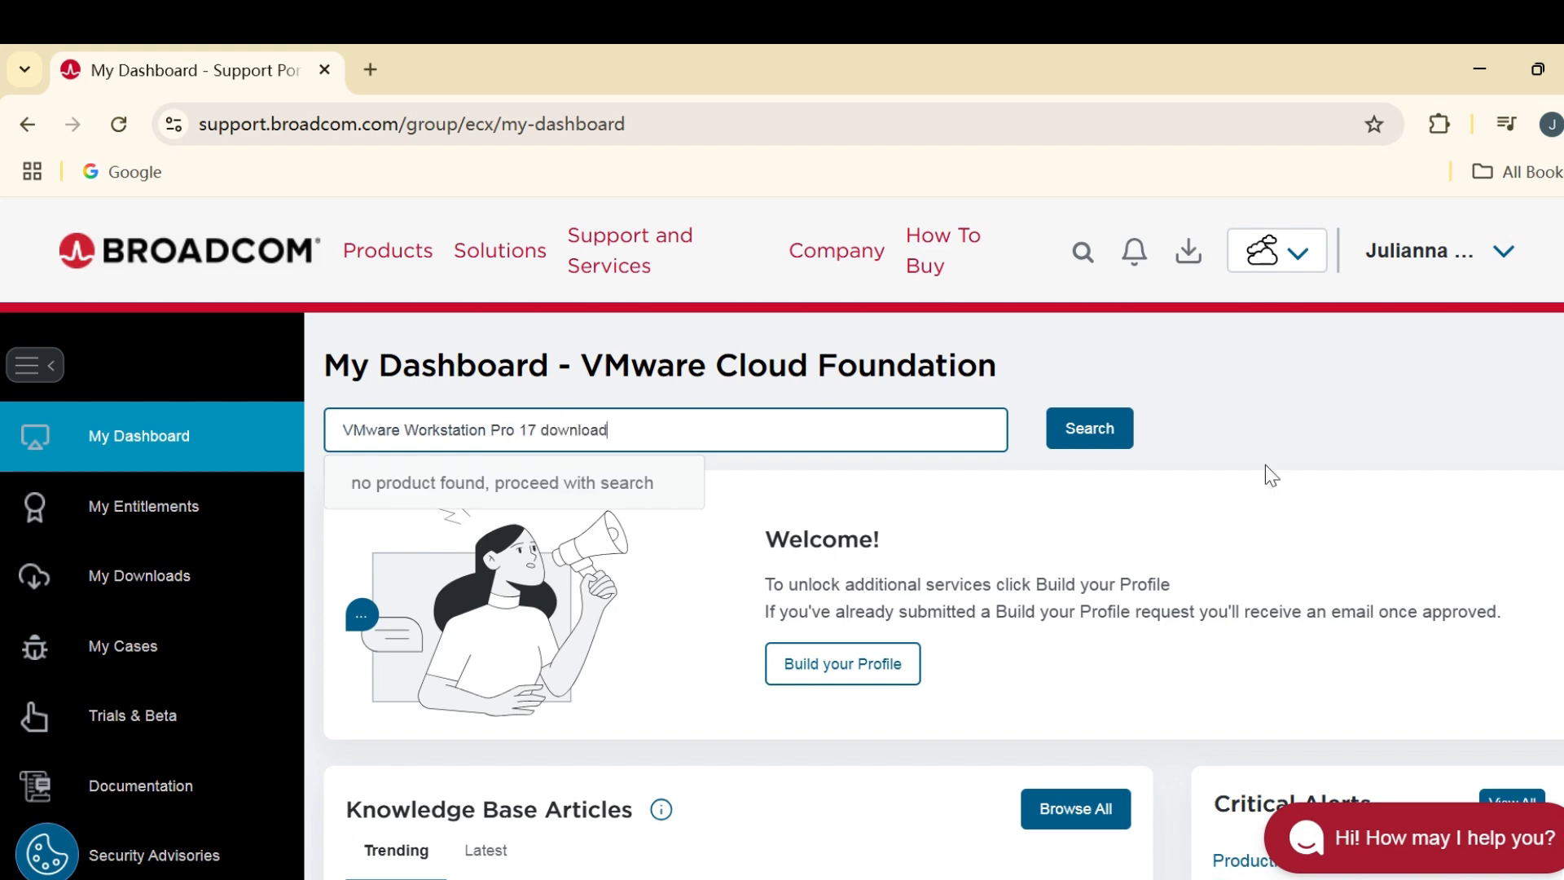
type("7 download")
left_click(1094, 426)
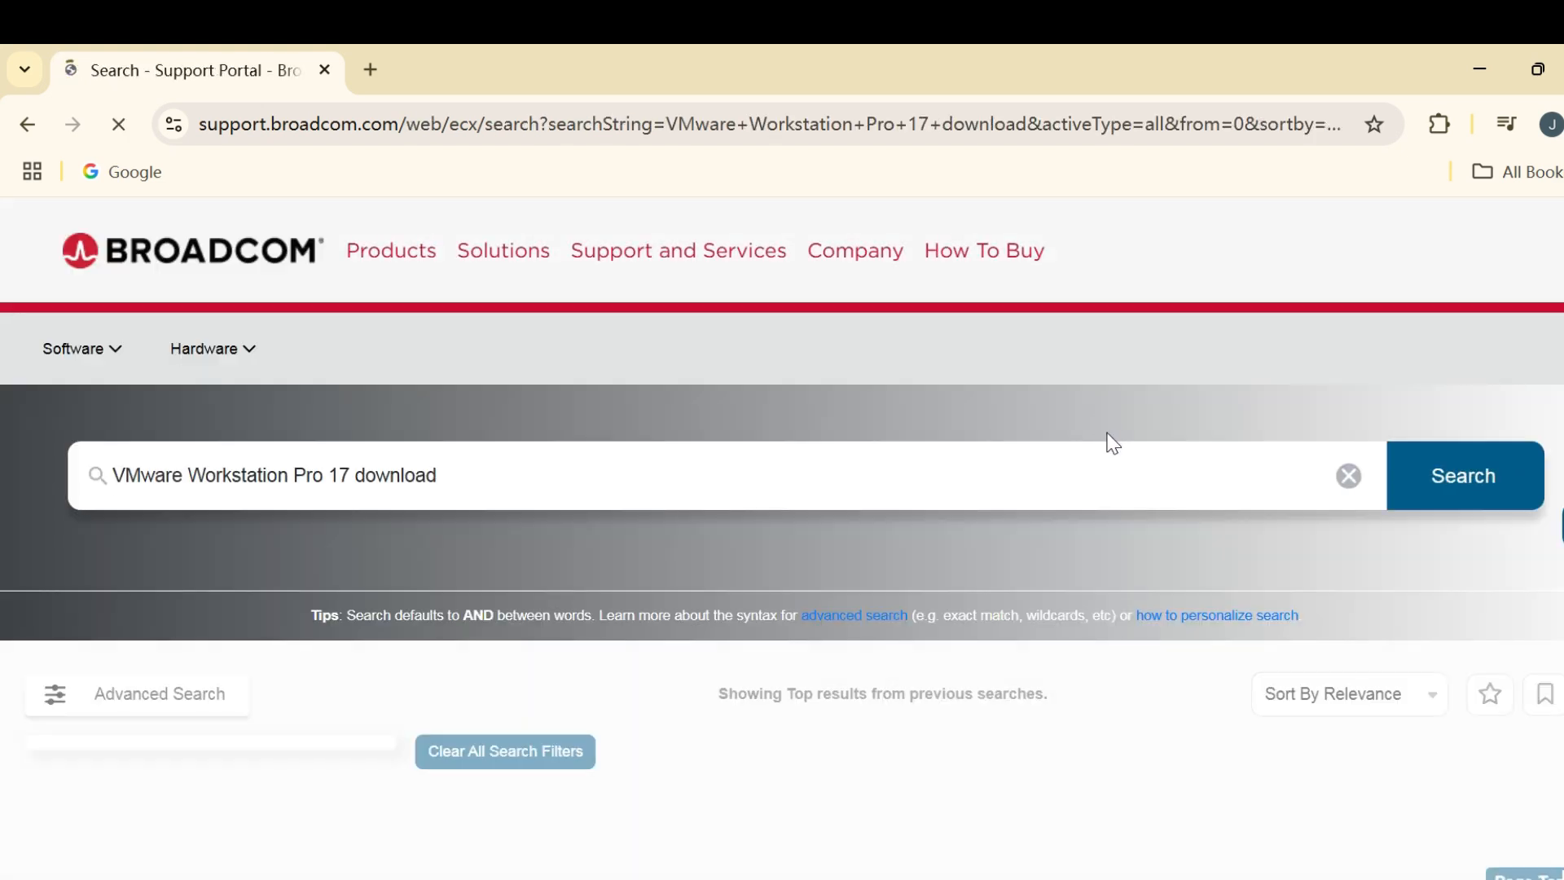
Step: Open the search result "Download and license VMware Desktop Hypervisor (Fusion Pro and Workstation Pro)" and go to its introduction
scroll(1212, 670, "down", 6)
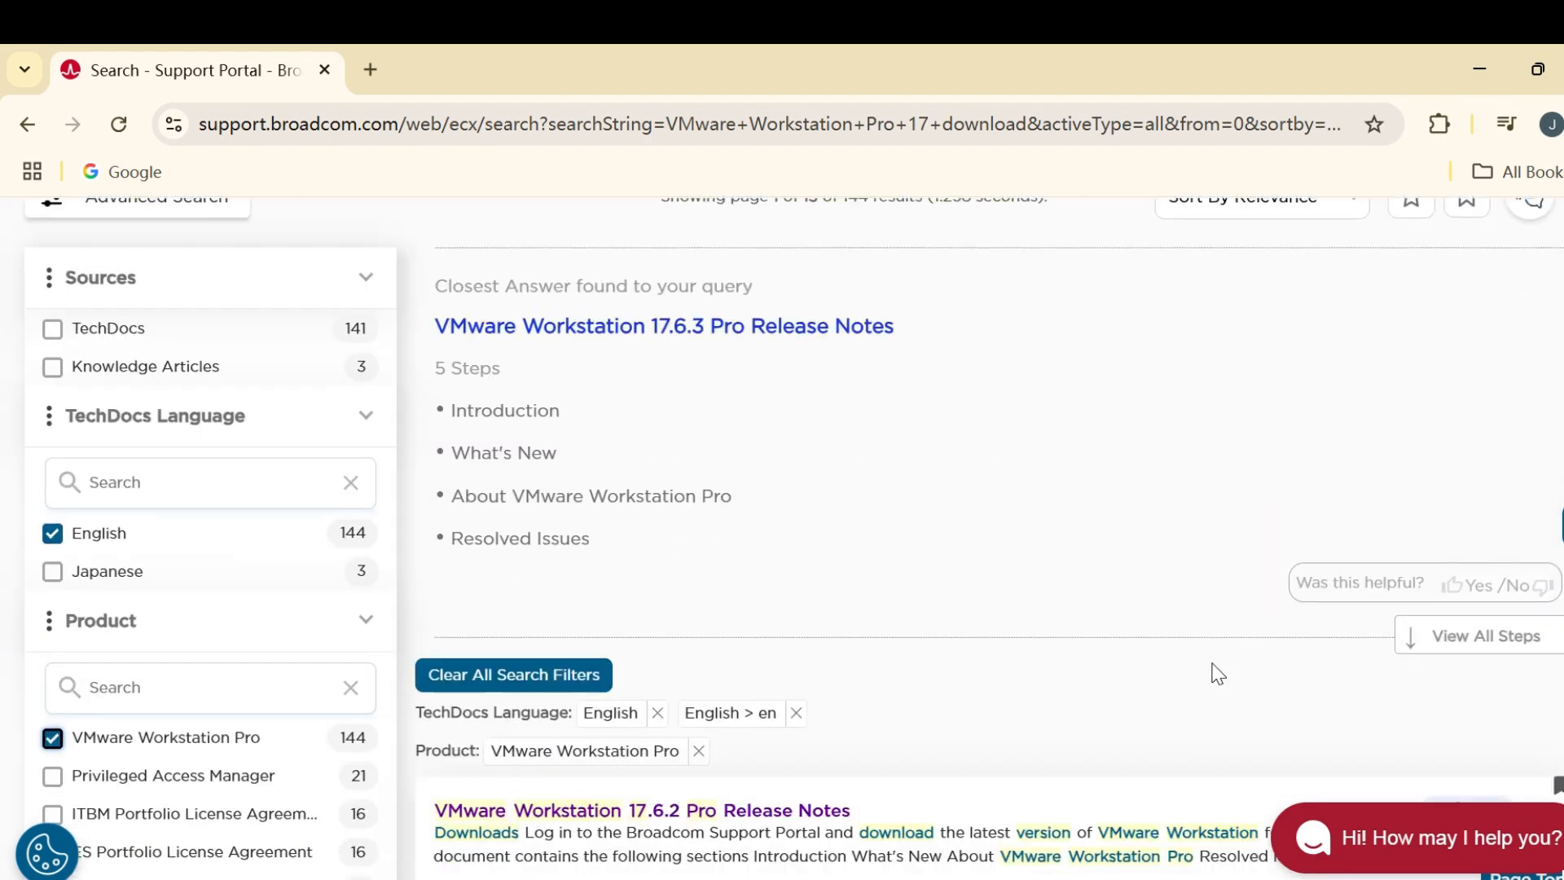
scroll(1210, 671, "down", 3)
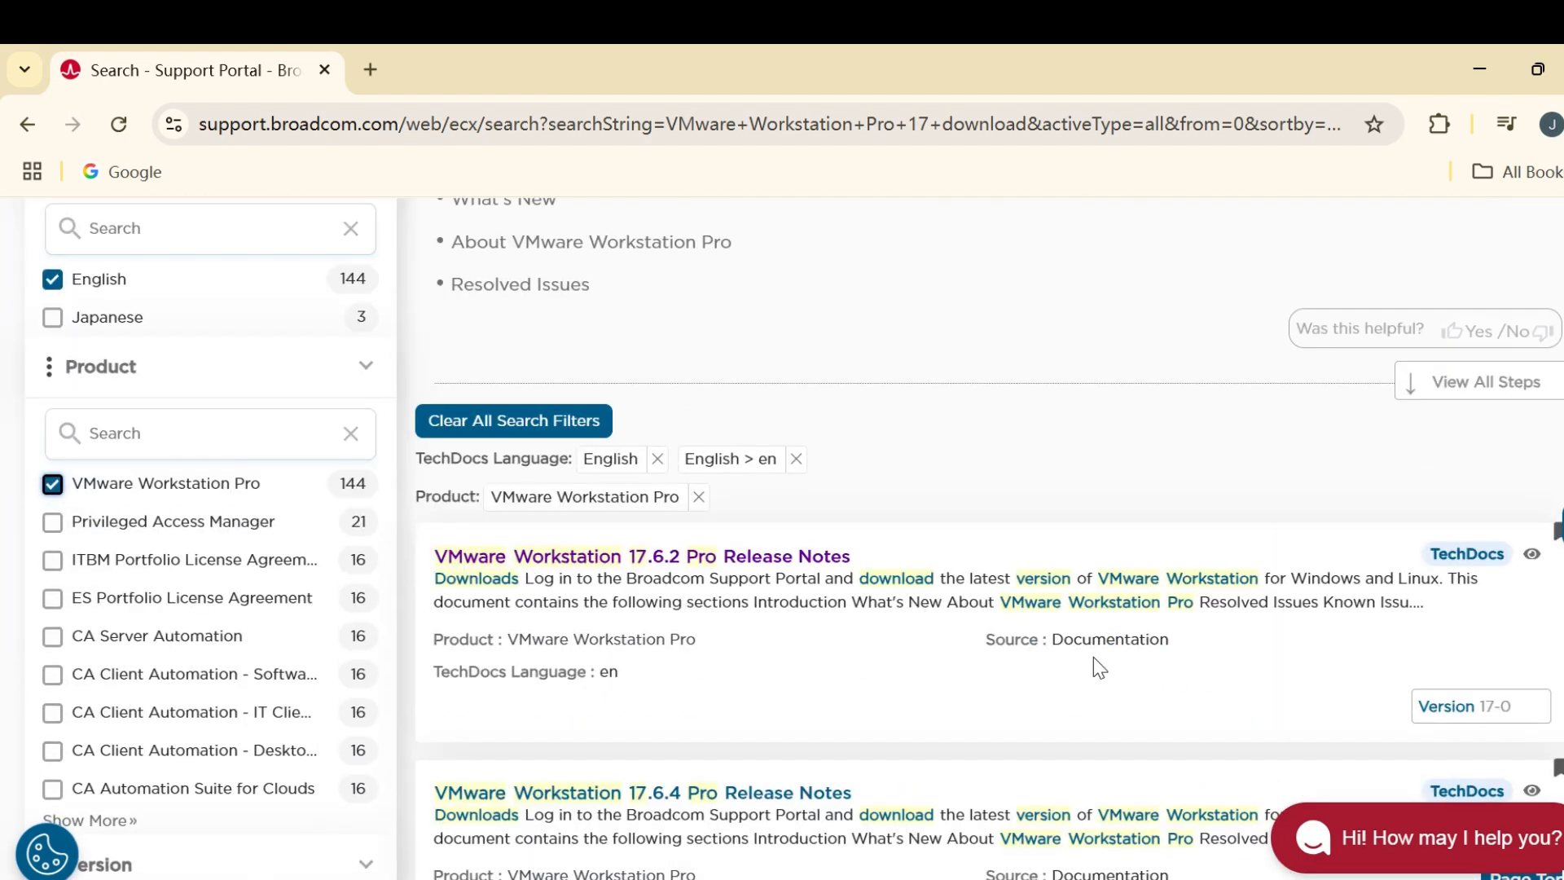
scroll(1094, 657, "down", 6)
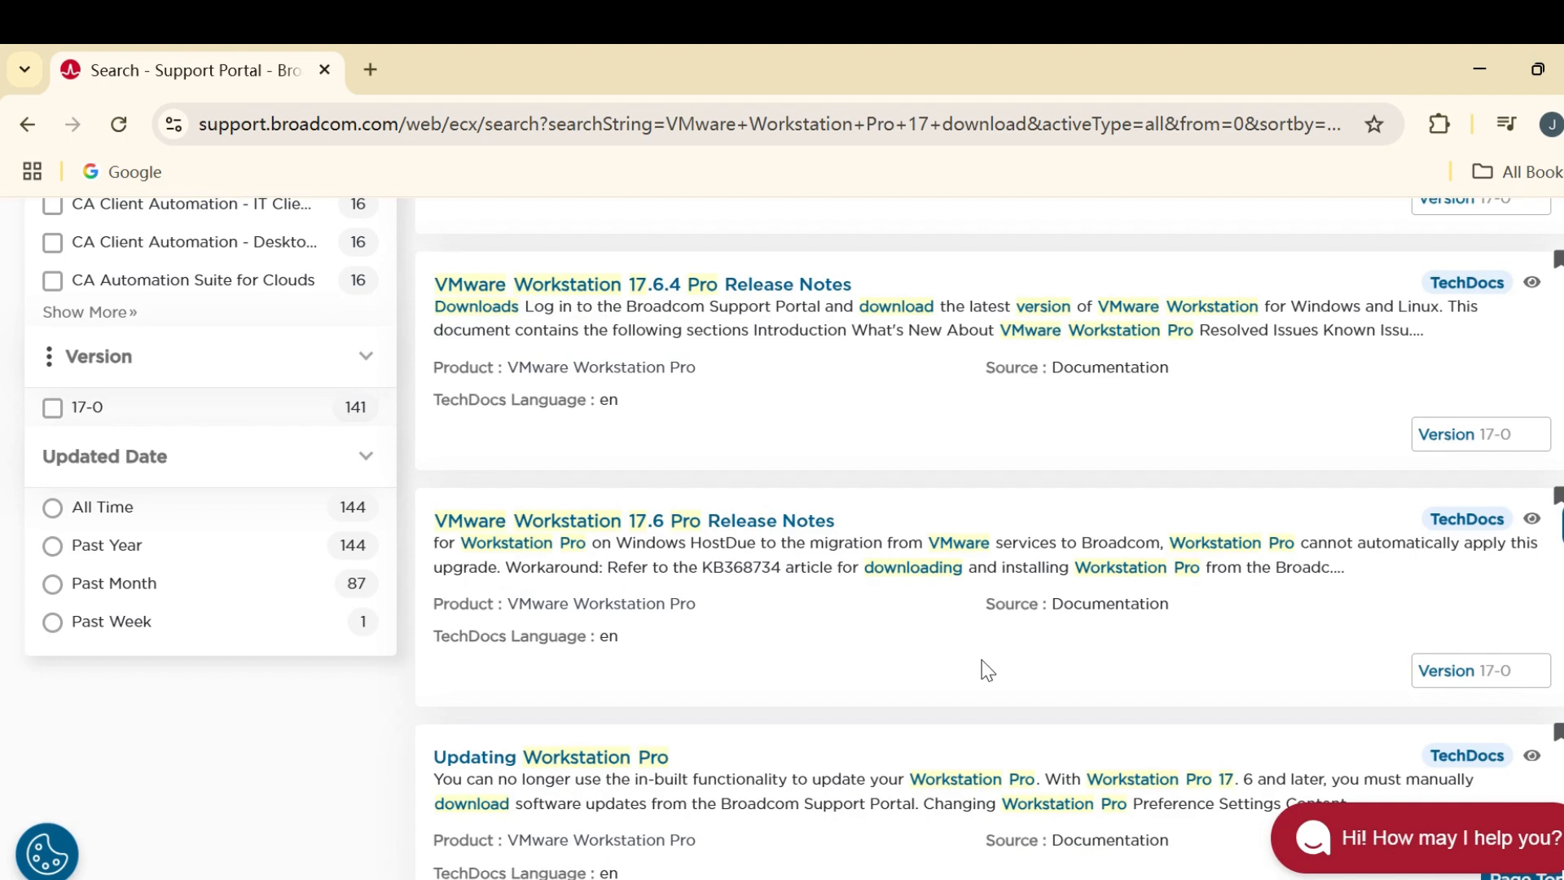
scroll(904, 699, "down", 5)
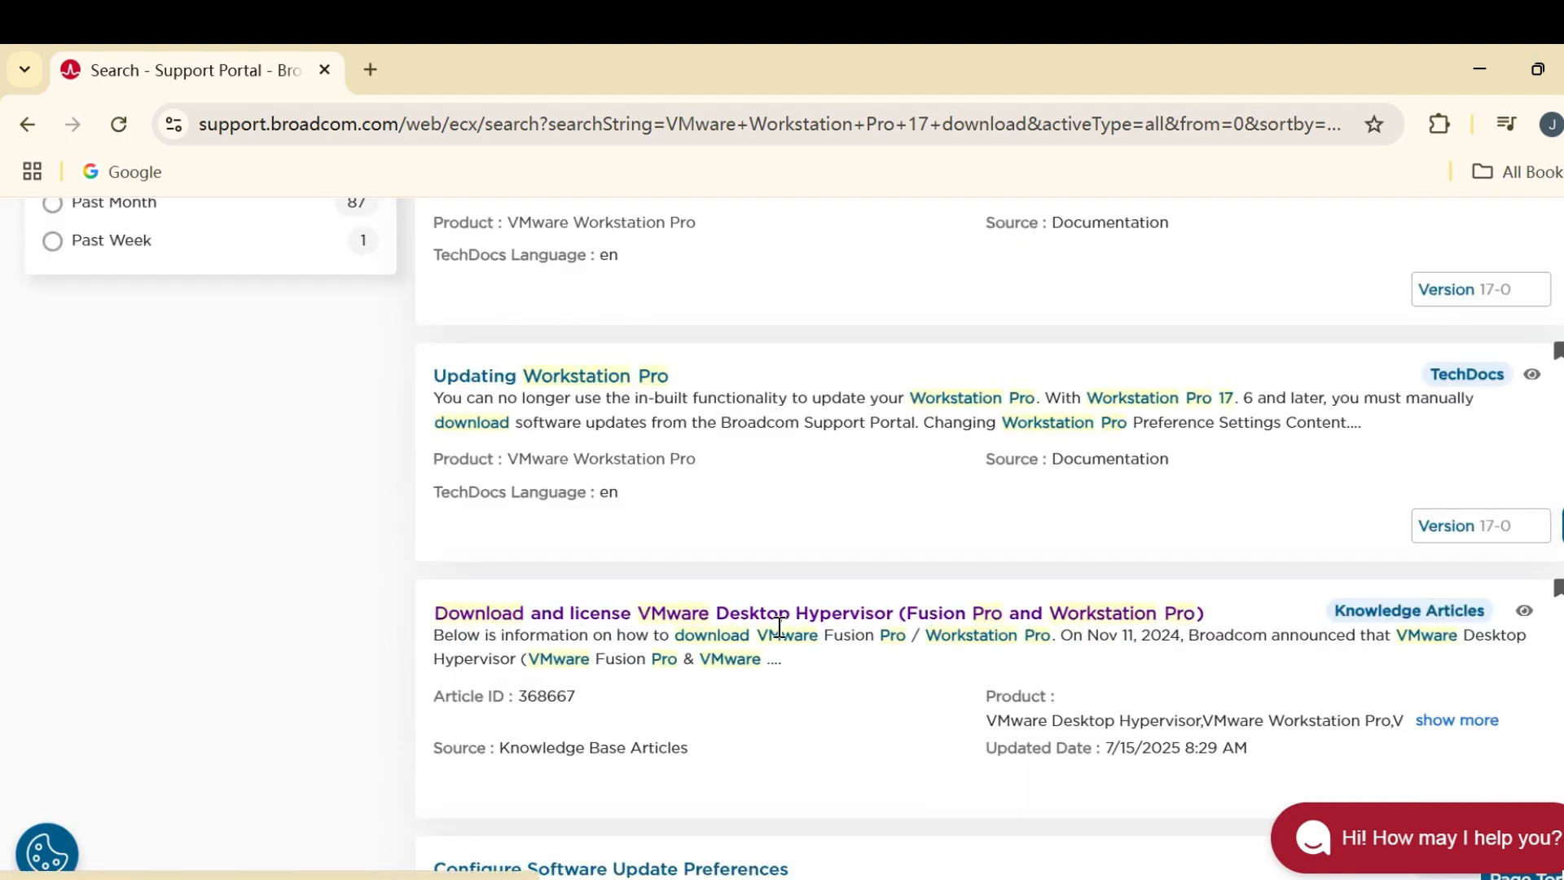
left_click(732, 616)
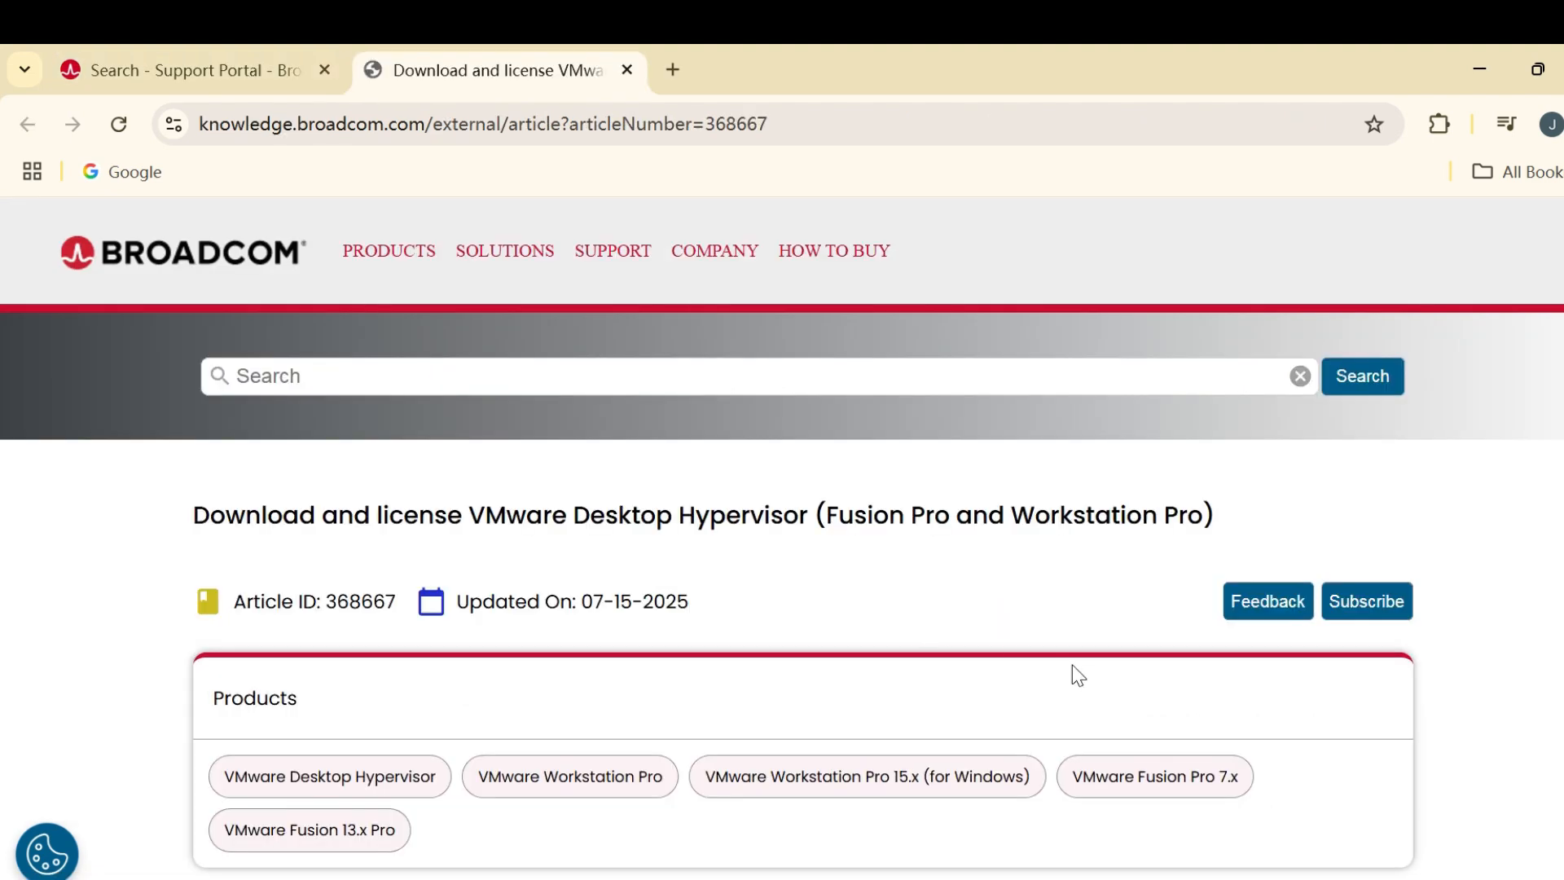
scroll(1072, 667, "down", 6)
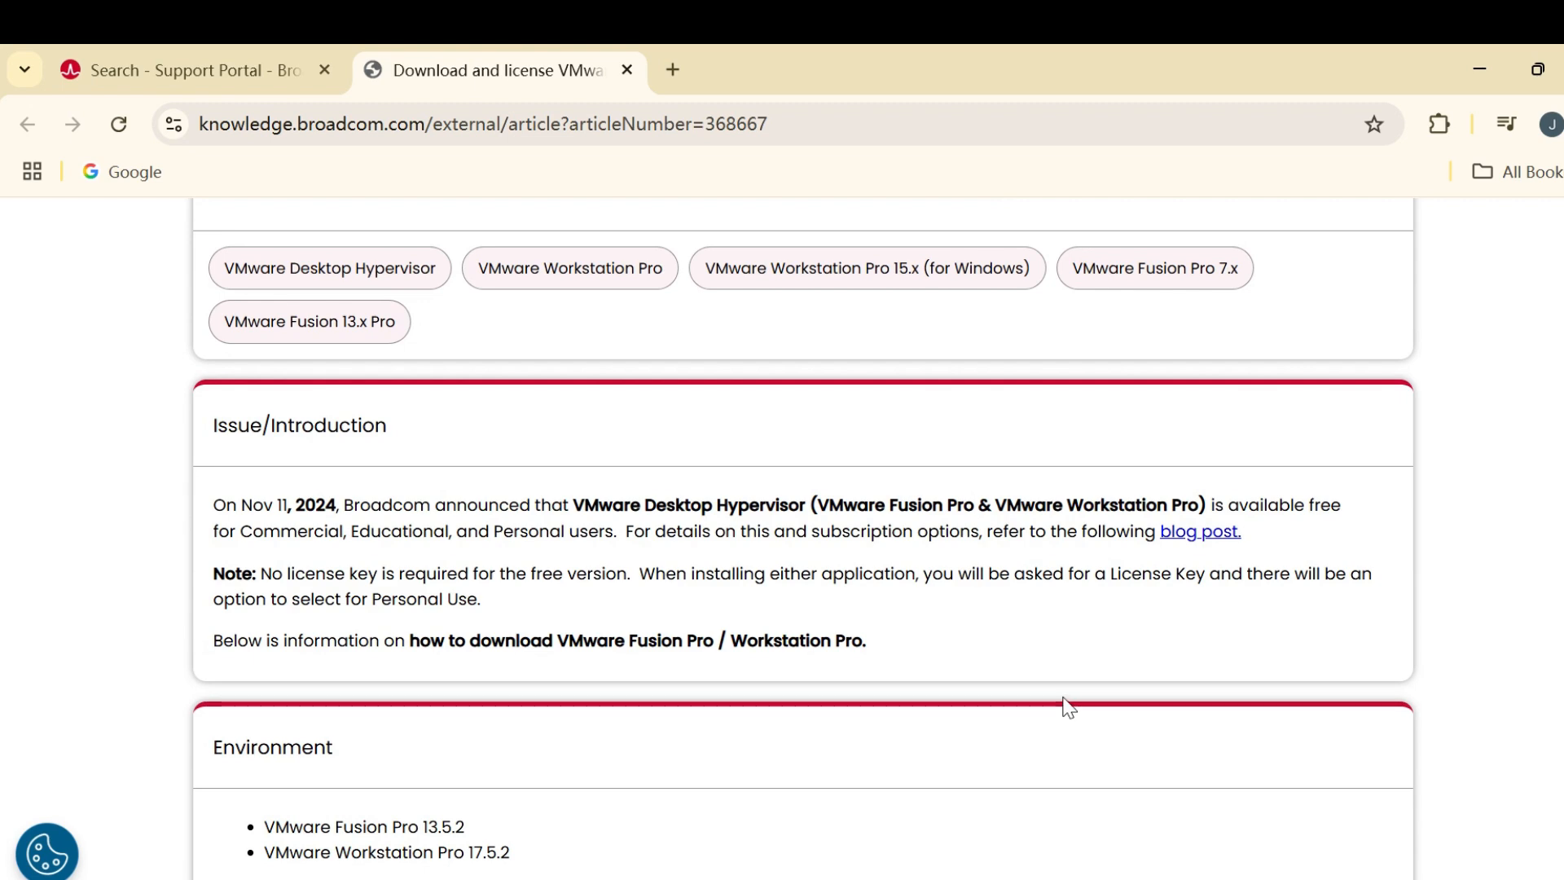
Step: Follow the article's VMware Workstation Pro download link and open release 17.6.2 under VMware Workstation Pro 17.0 for Windows
scroll(1125, 666, "down", 7)
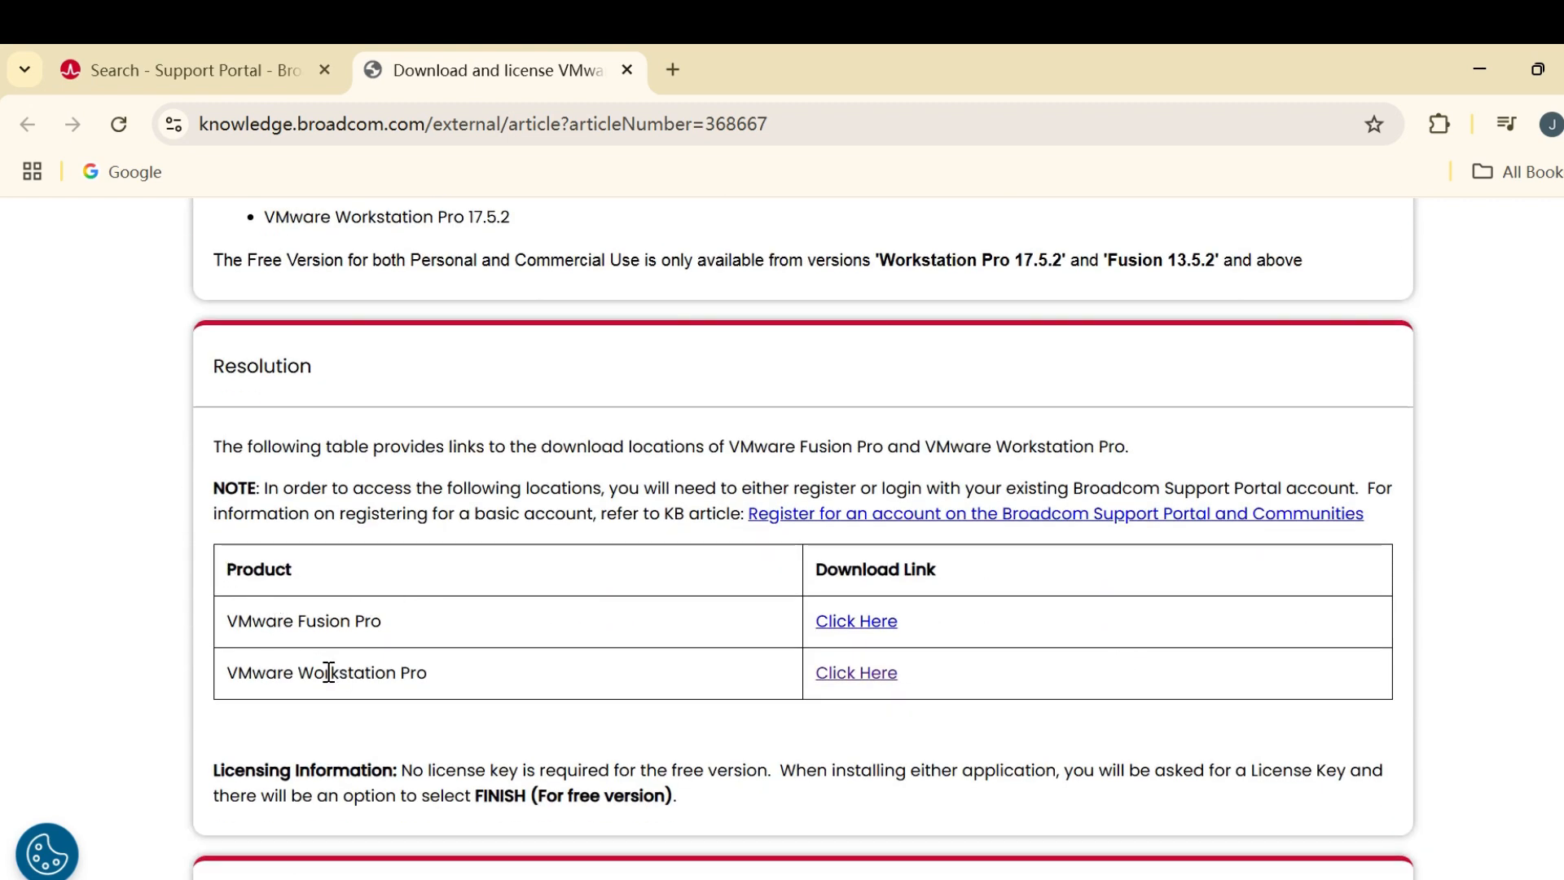
left_click(855, 673)
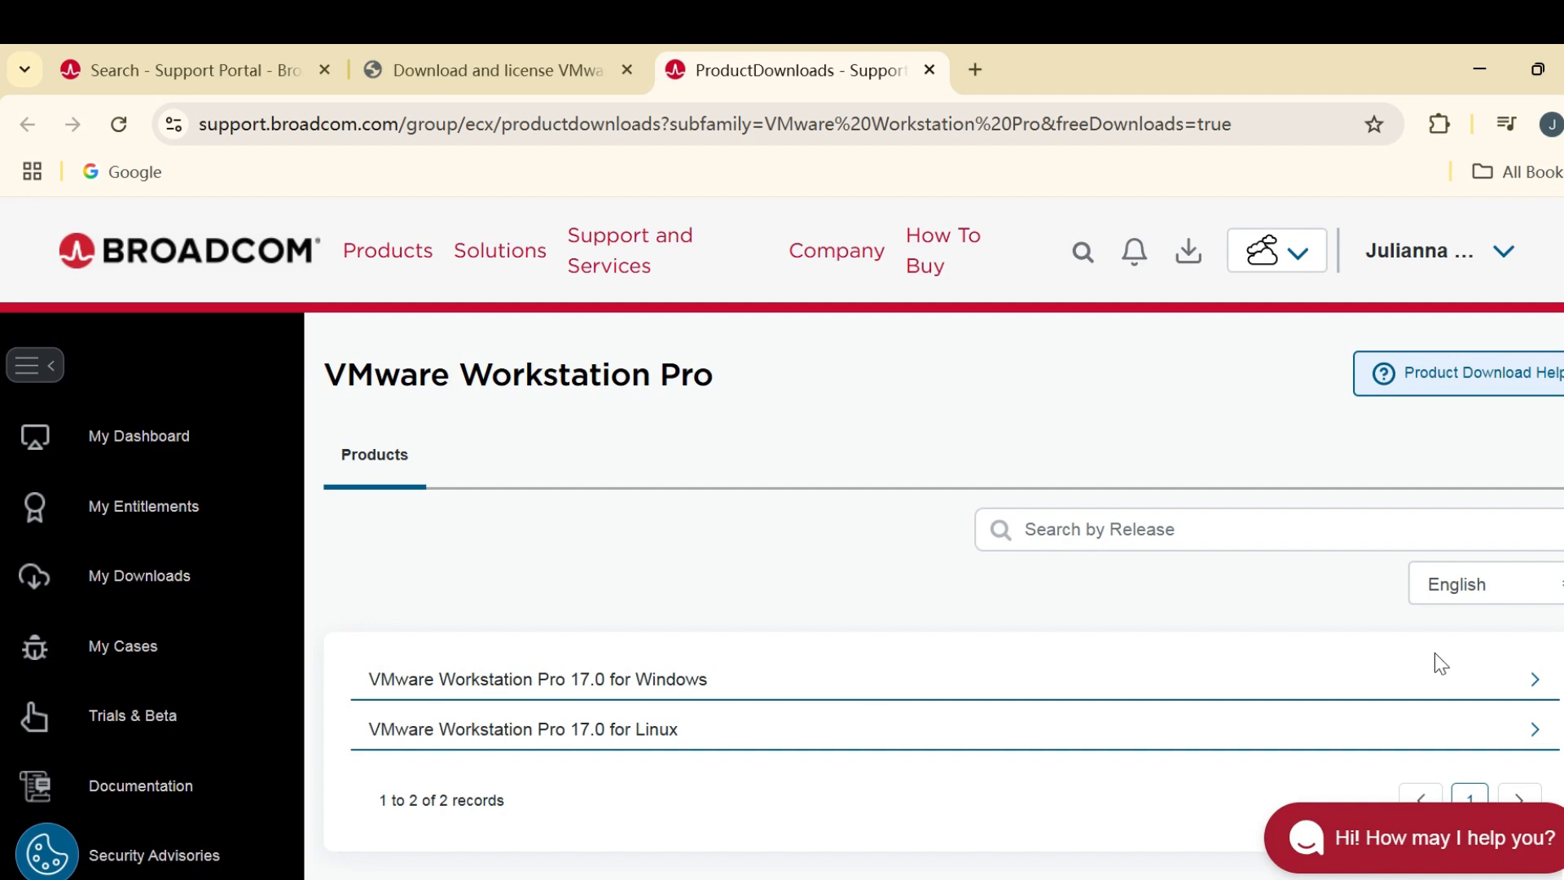
left_click(650, 680)
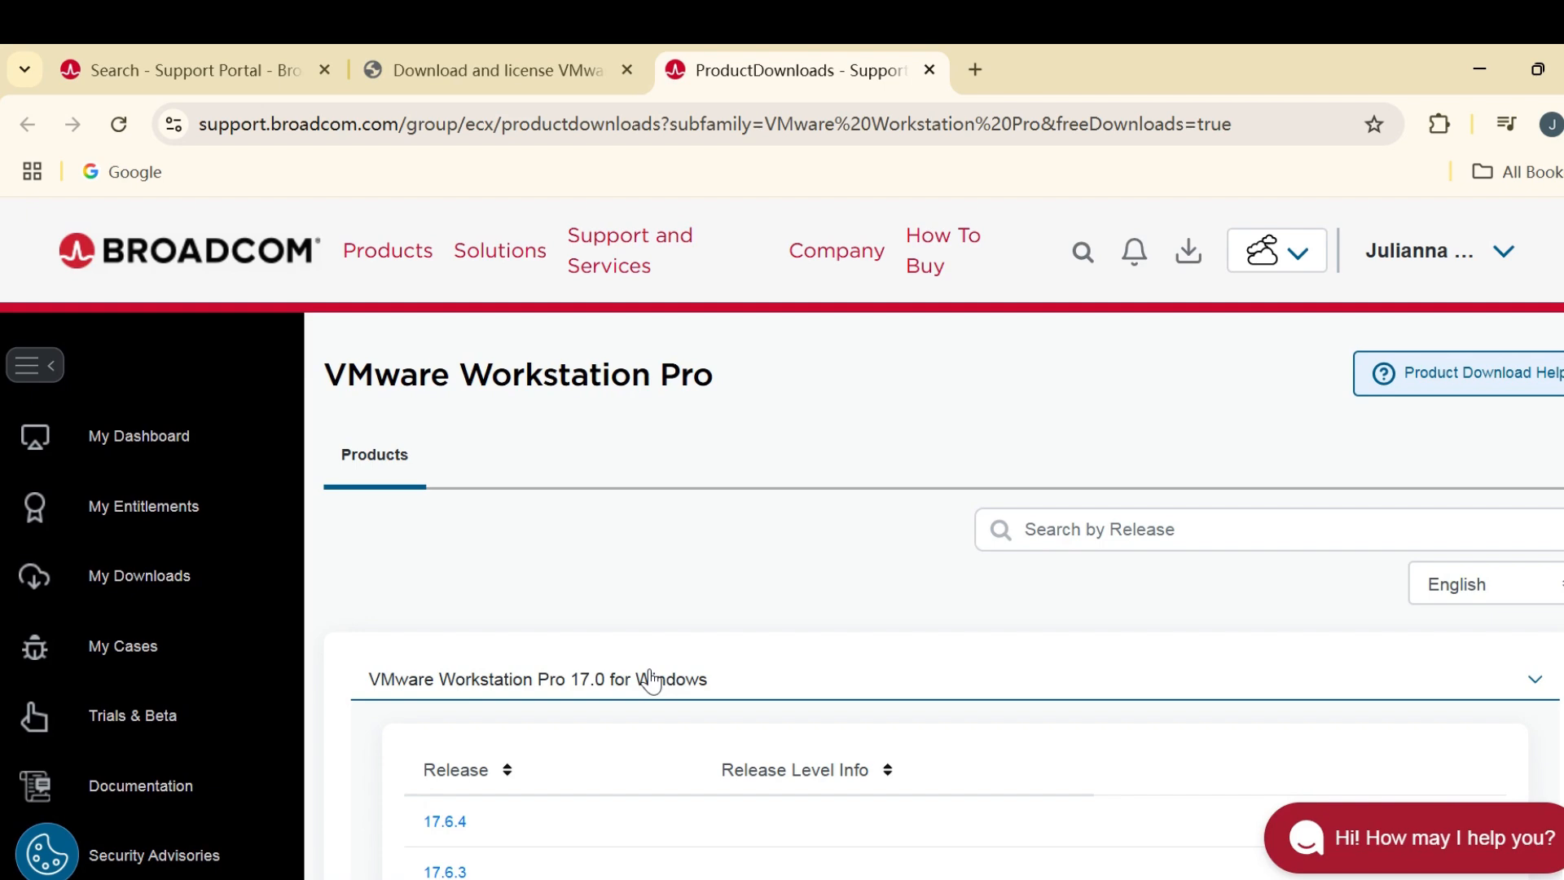
scroll(866, 650, "down", 3)
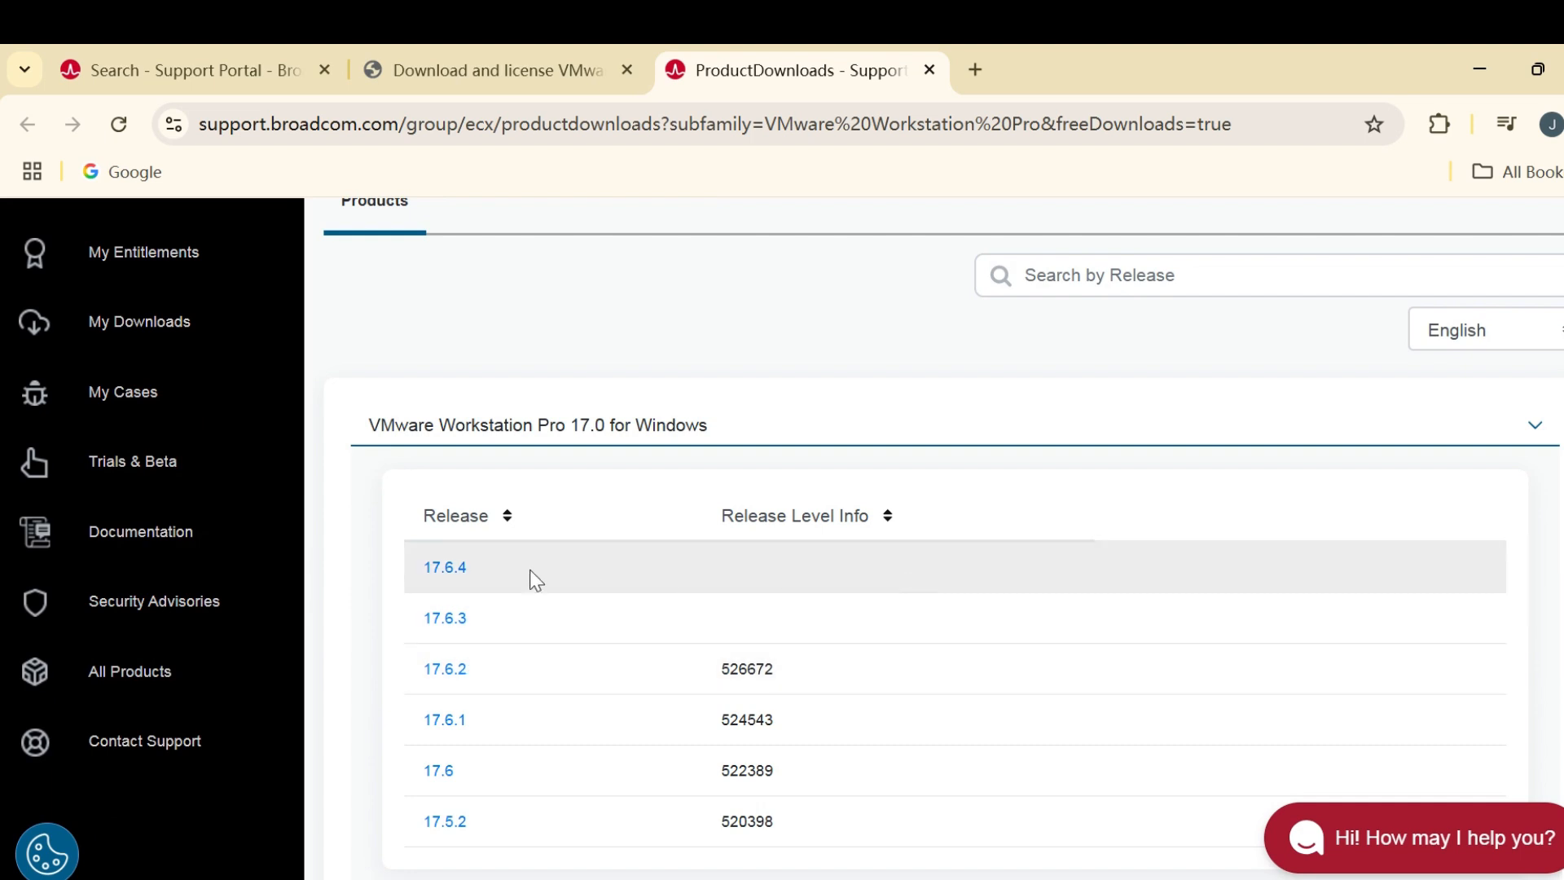
left_click(453, 674)
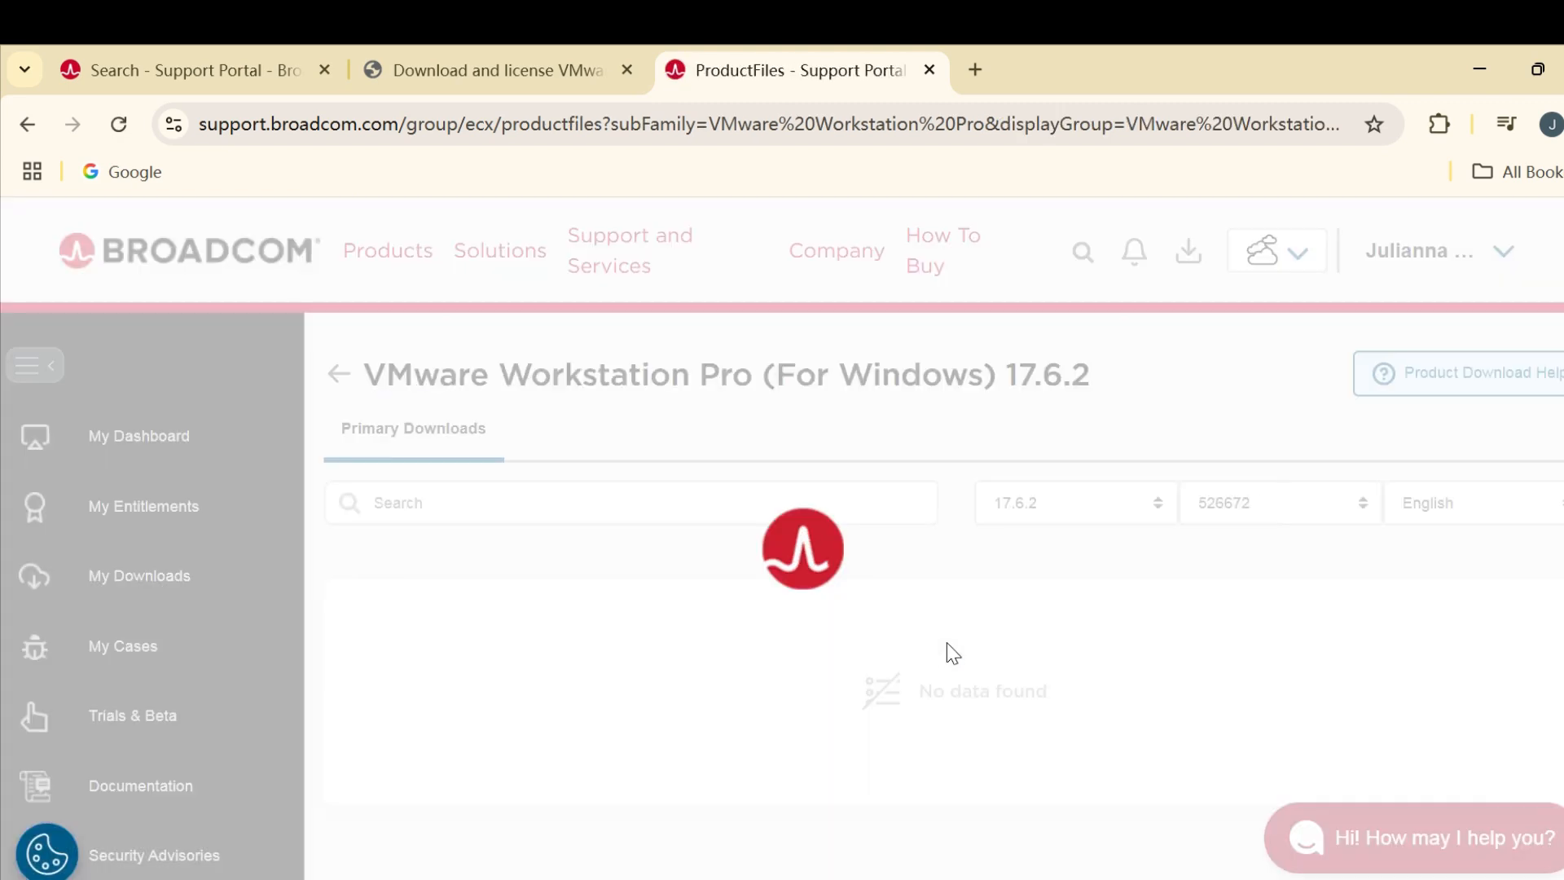
Step: Download the VMware Workstation Pro 17.6.2 installer file for Windows
scroll(953, 651, "down", 3)
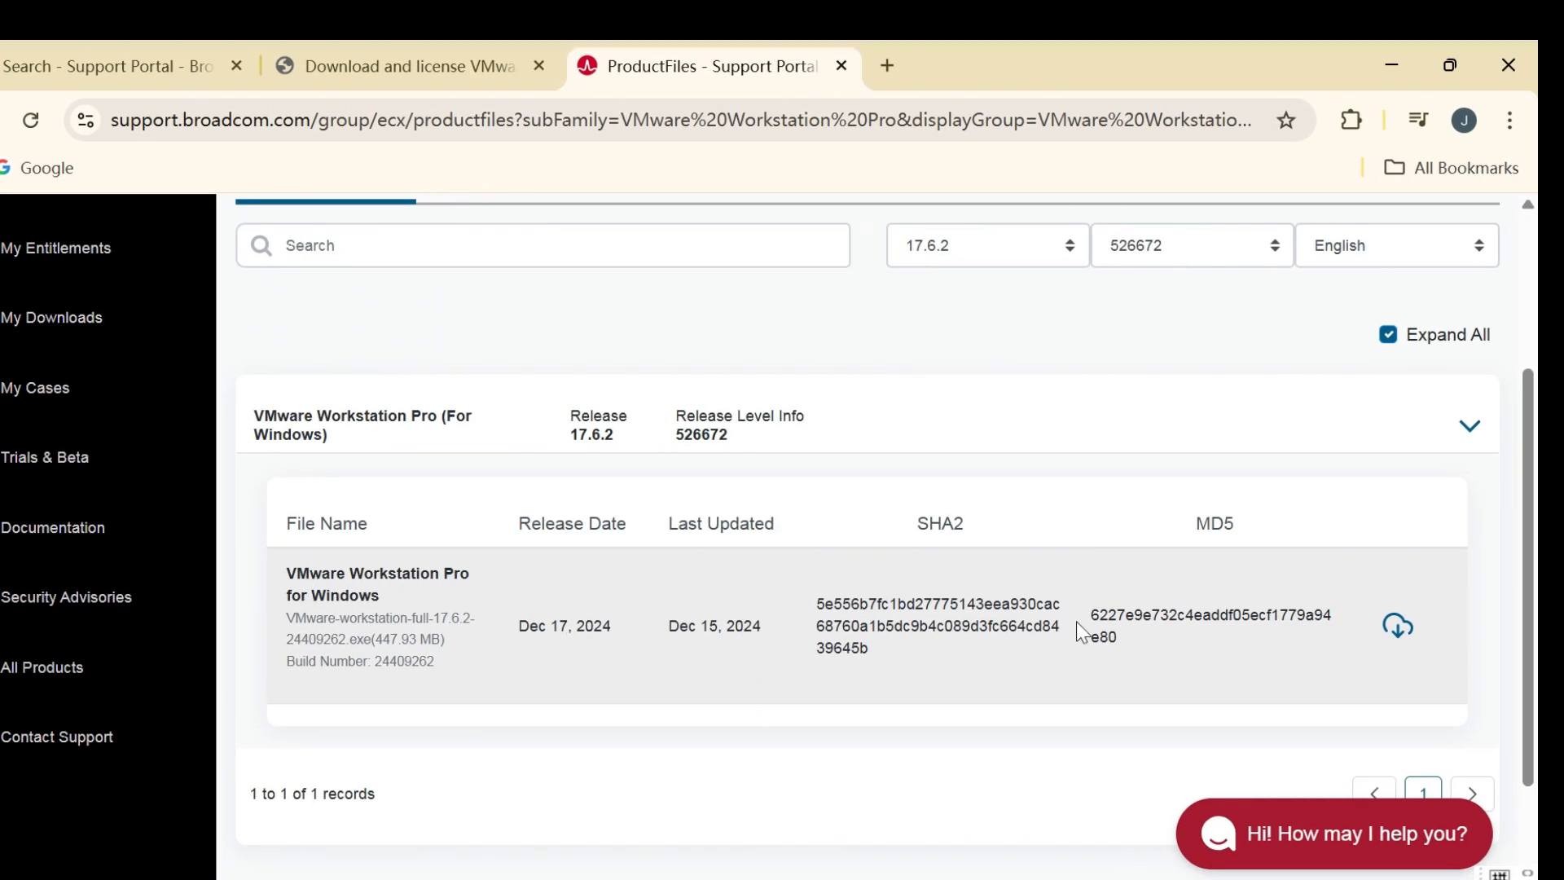
scroll(1081, 632, "down", 2)
left_click(1399, 498)
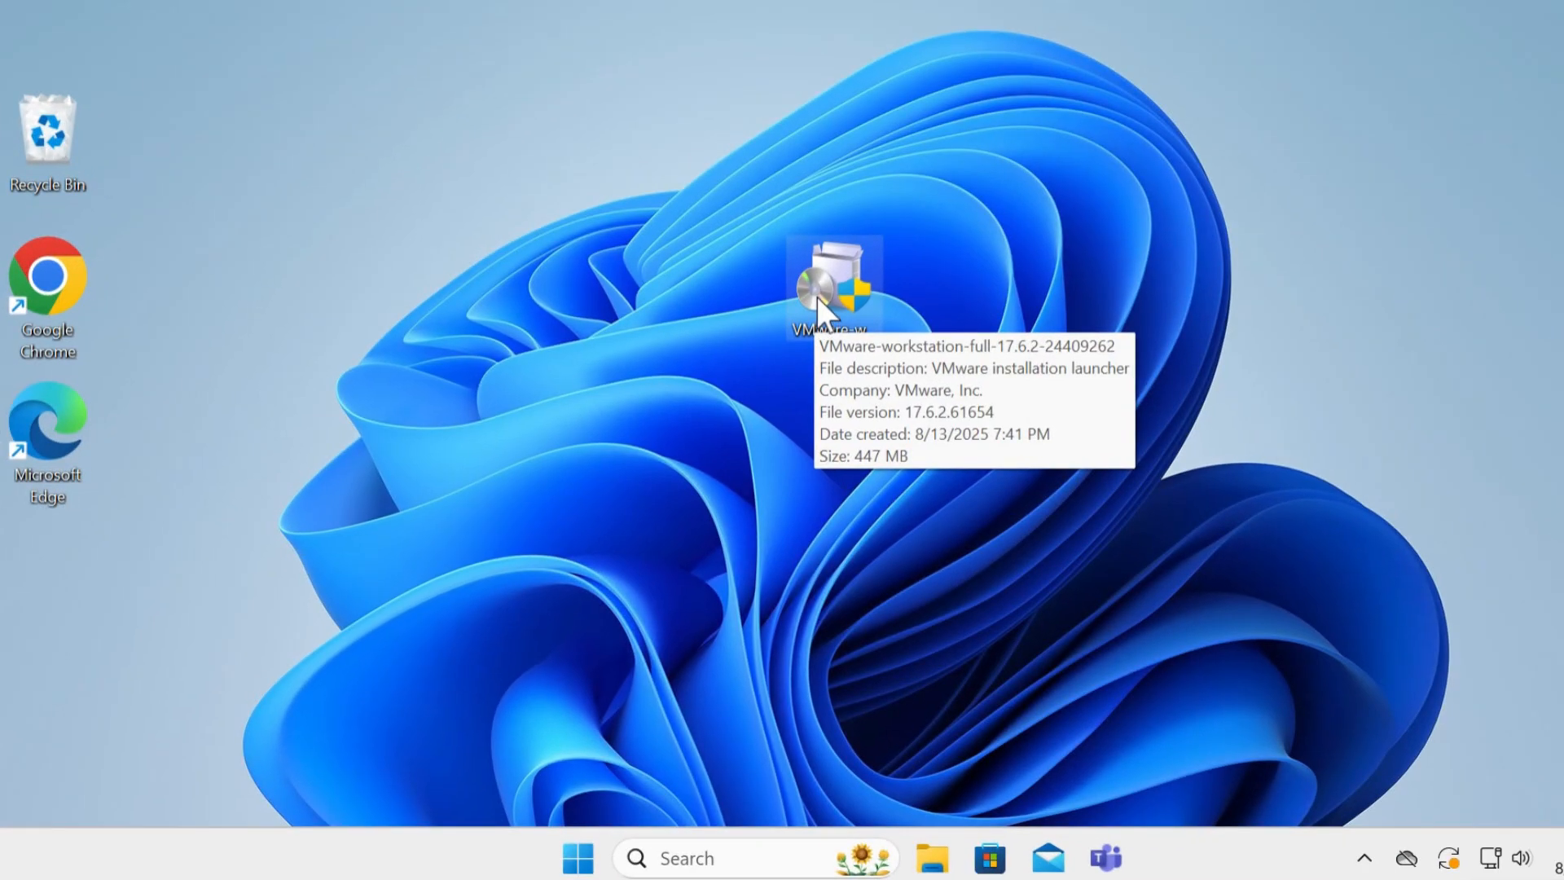
Step: Launch the VMware-workstation-full-17.6.2-24409262 installer from the desktop and allow it to make changes to the device
left_click(822, 281)
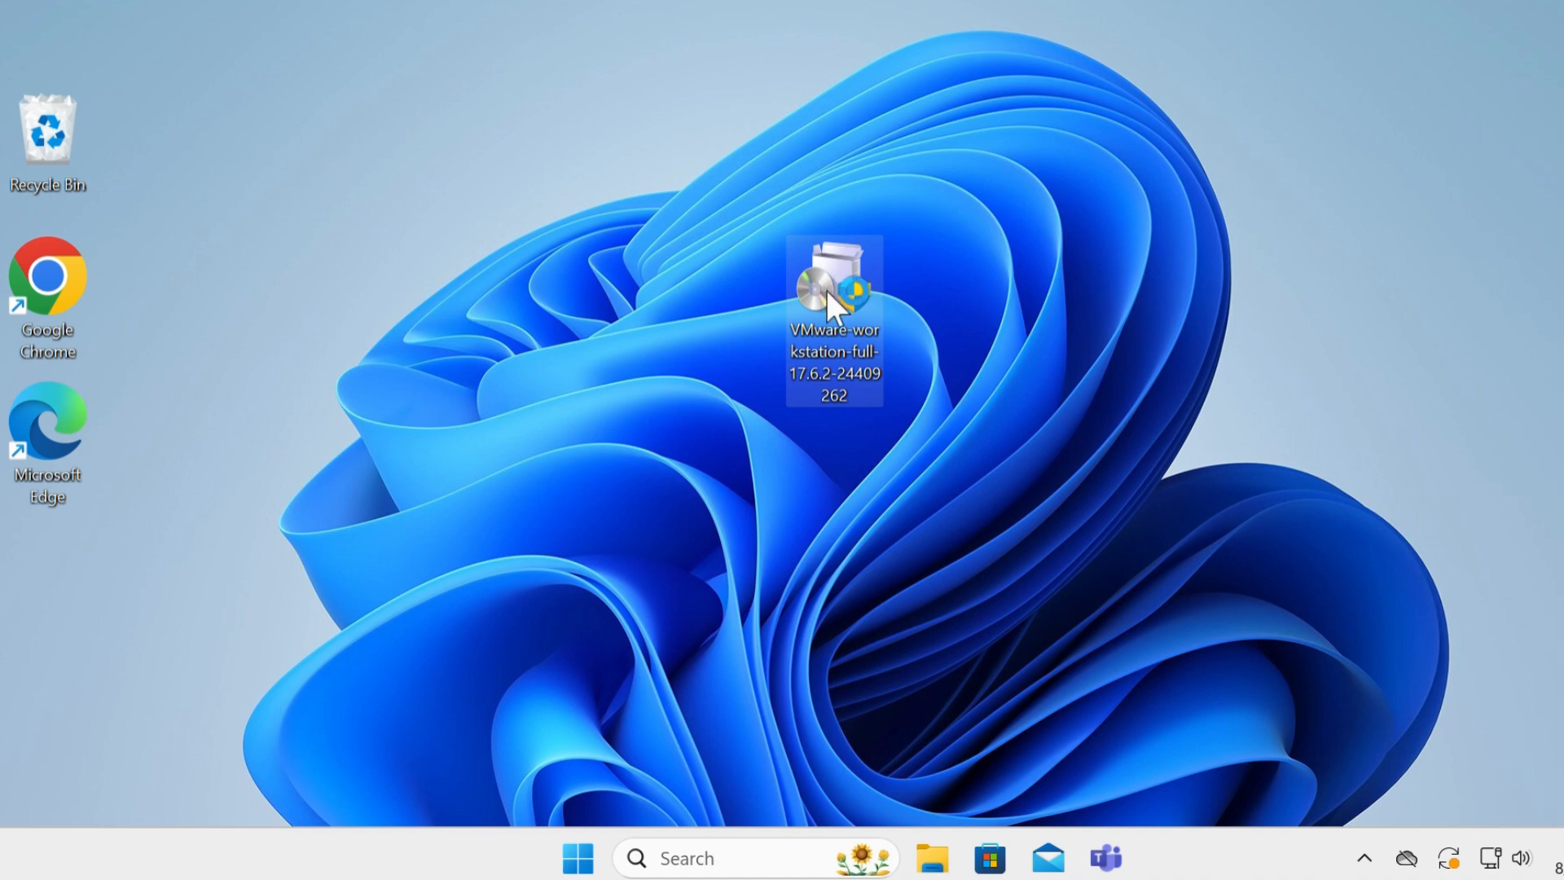
right_click(827, 289)
left_click(970, 342)
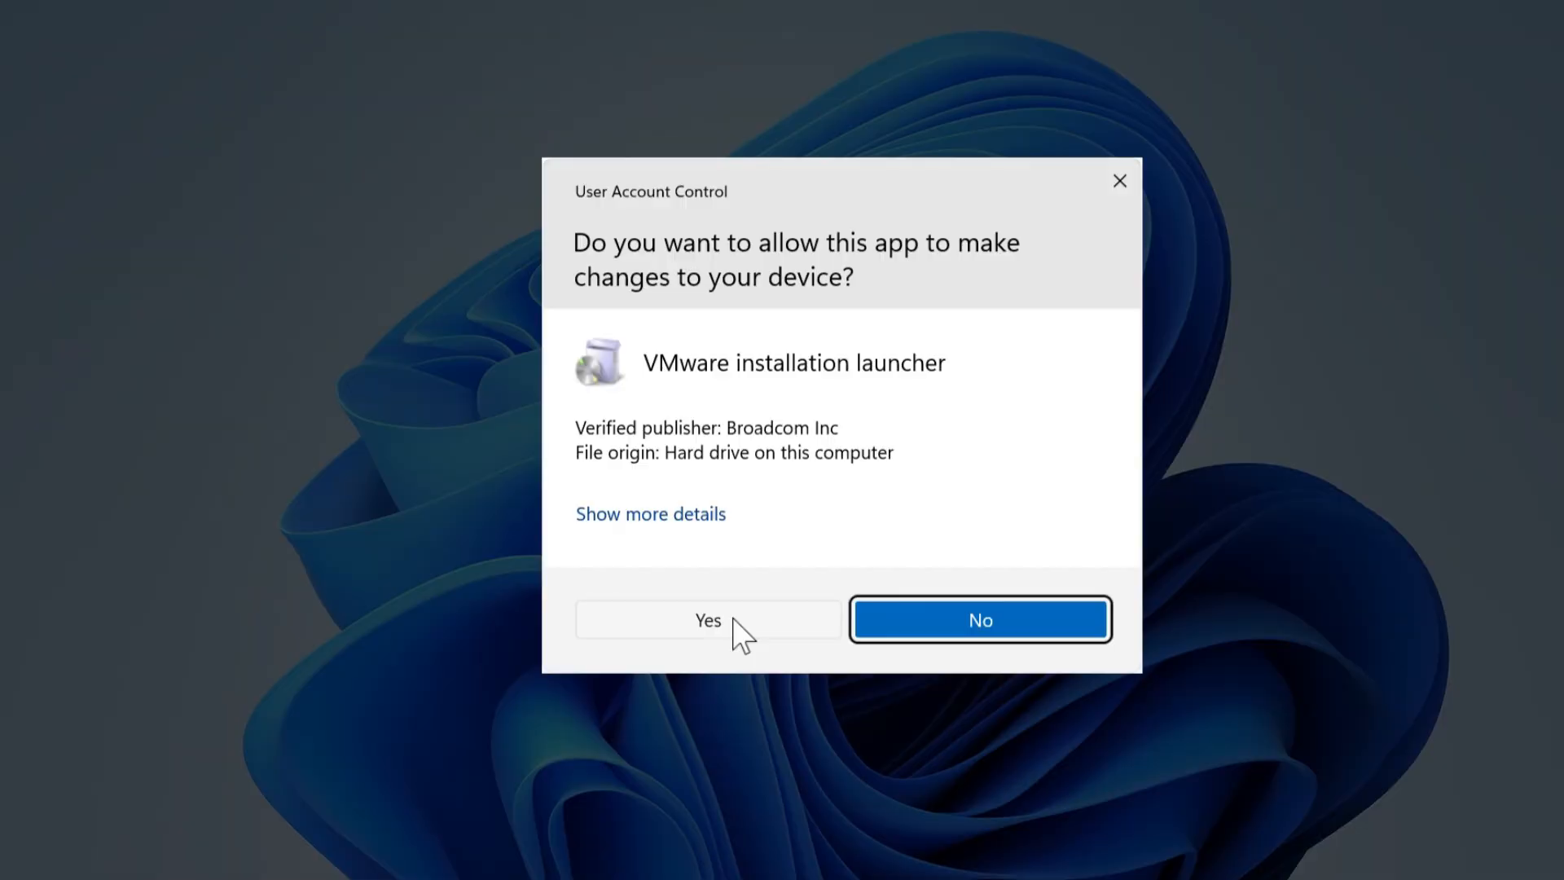
left_click(696, 629)
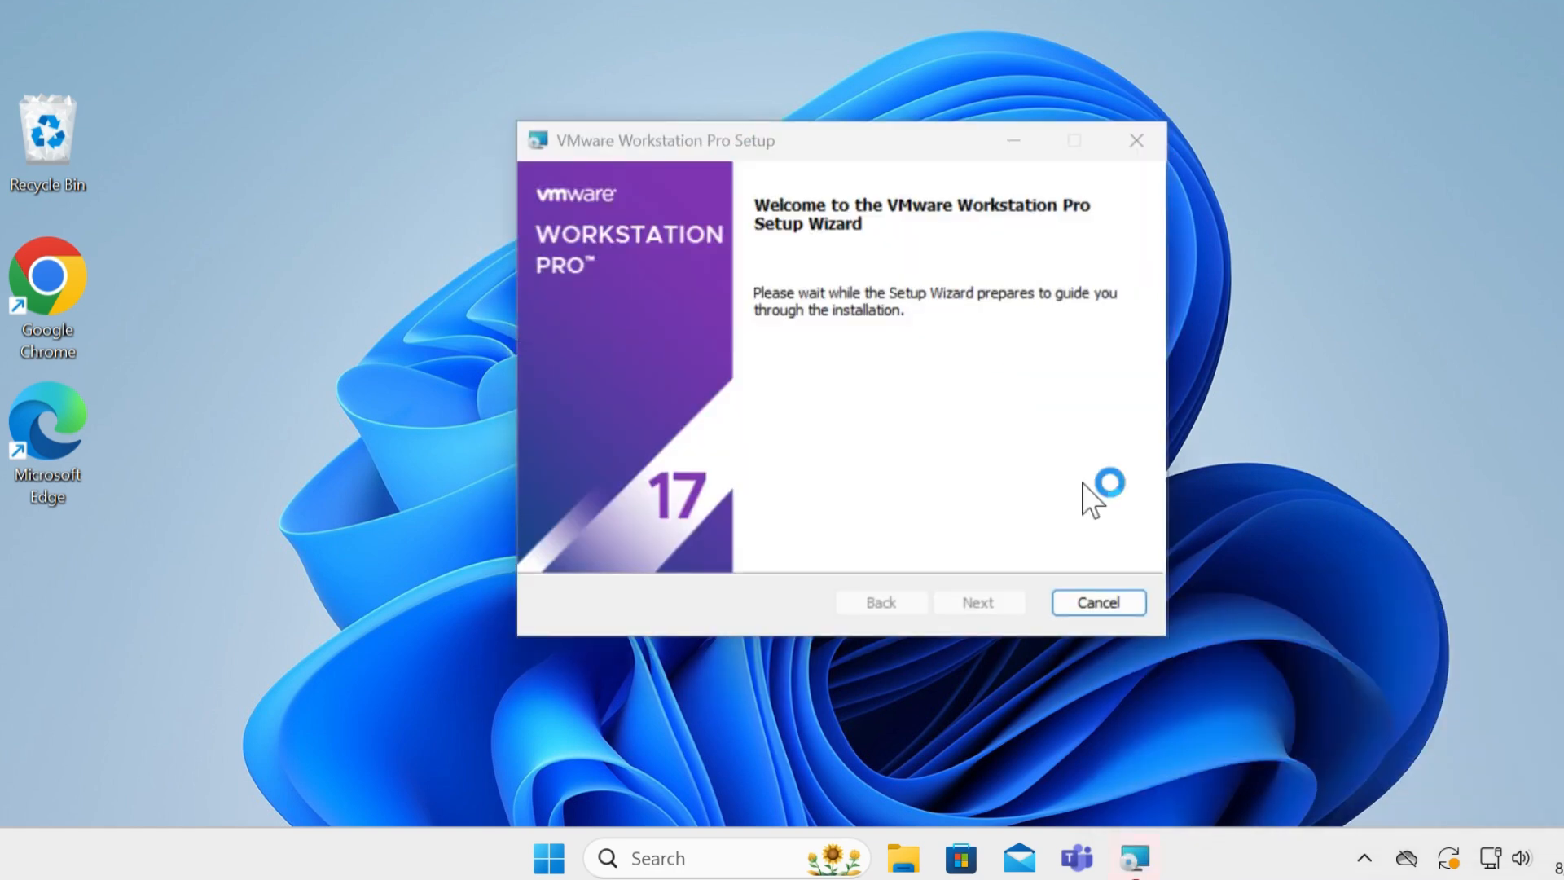
Step: Go past the setup wizard's welcome page and accept the terms of the End-User License Agreement
left_click(981, 601)
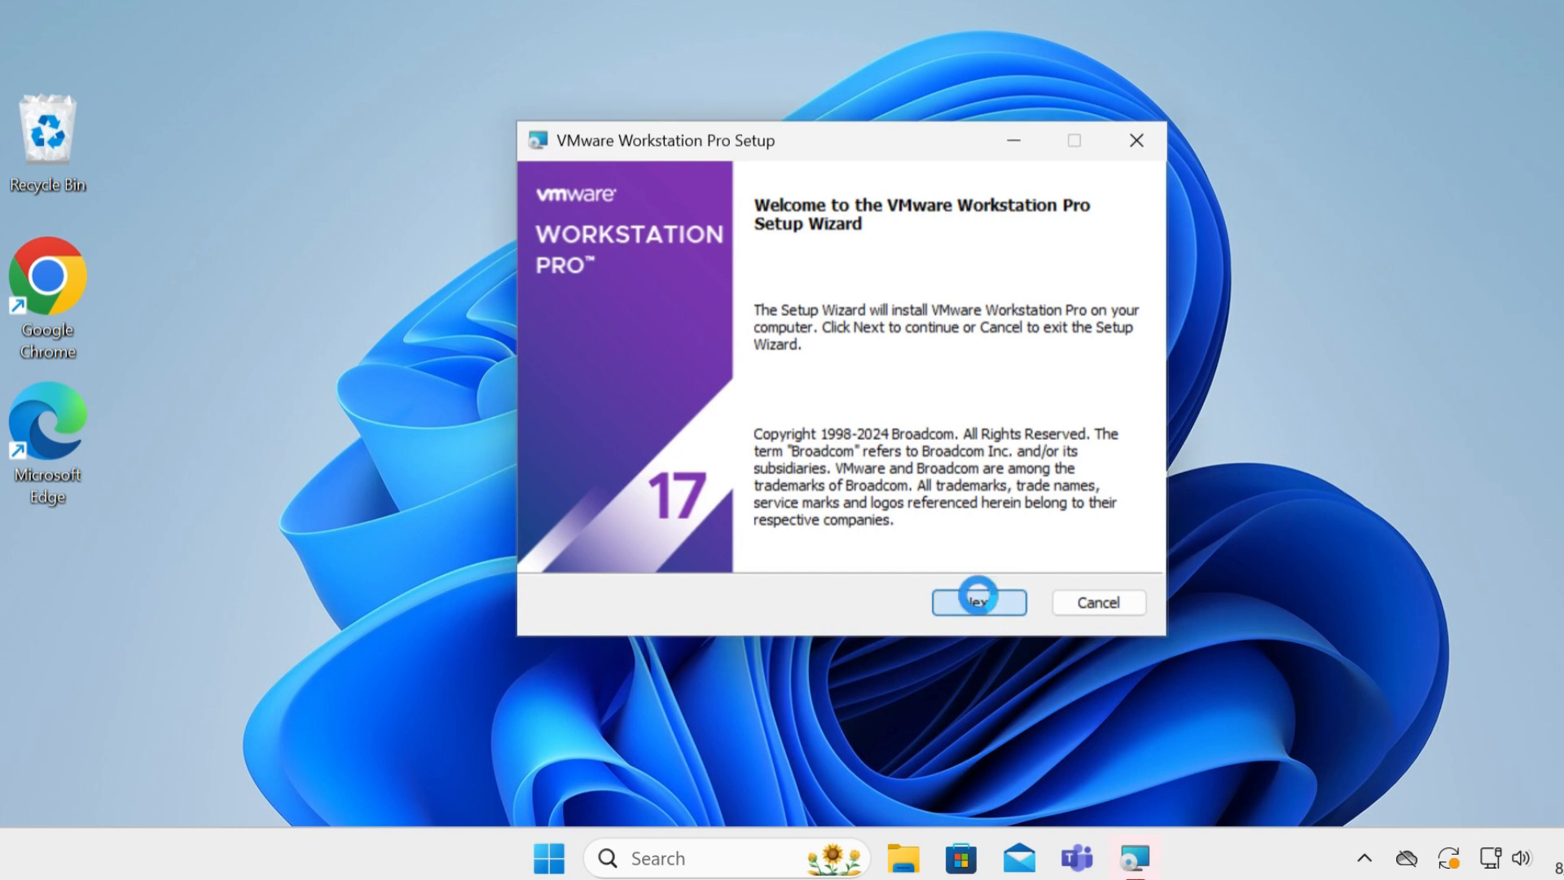
scroll(807, 404, "down", 3)
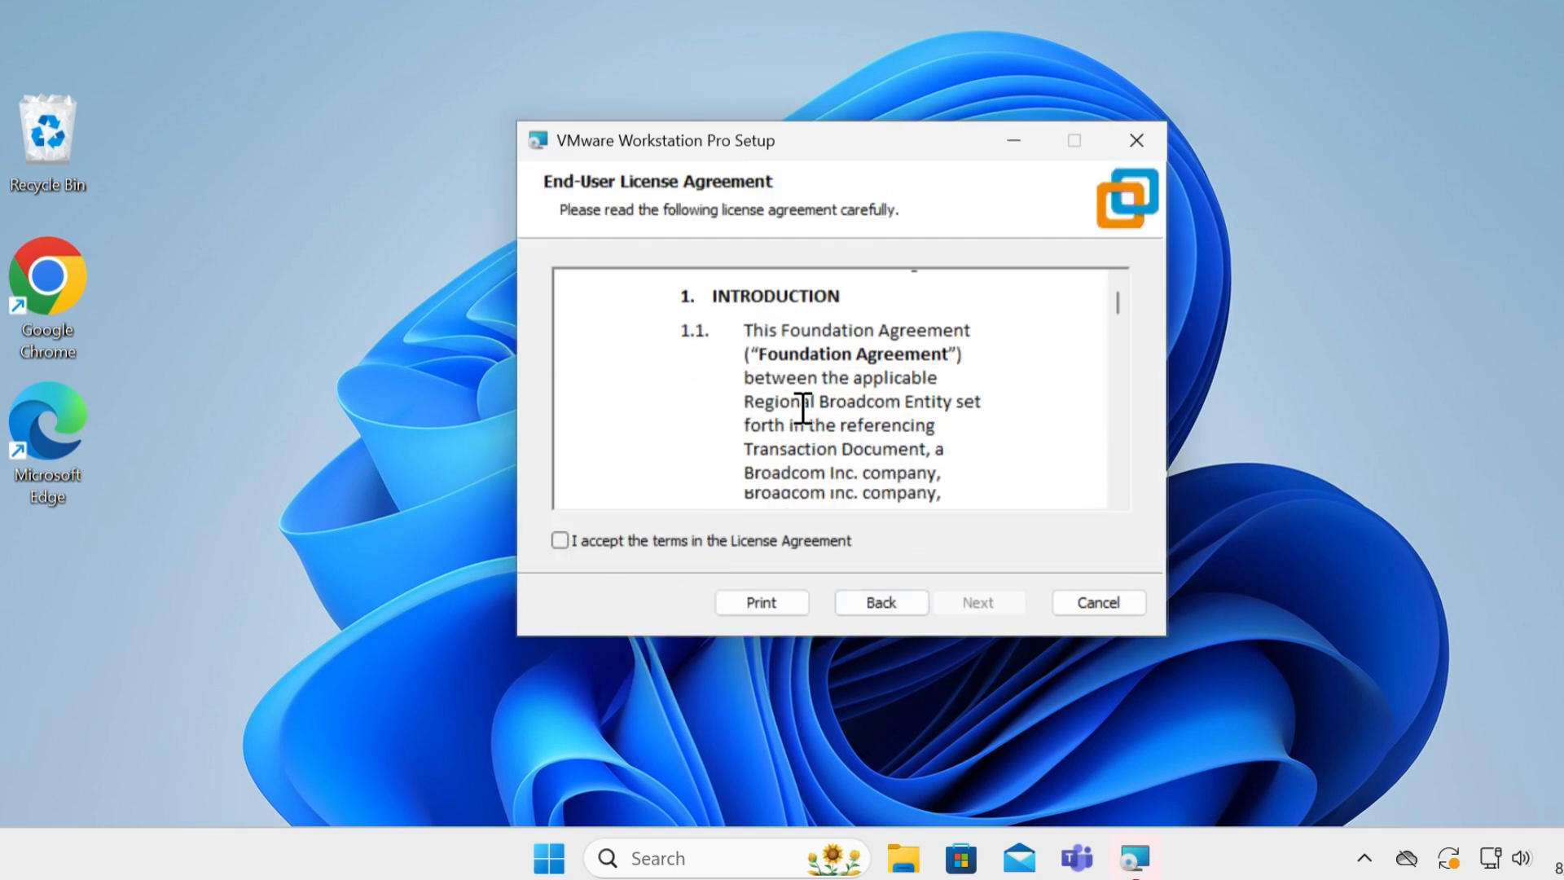
left_click(564, 540)
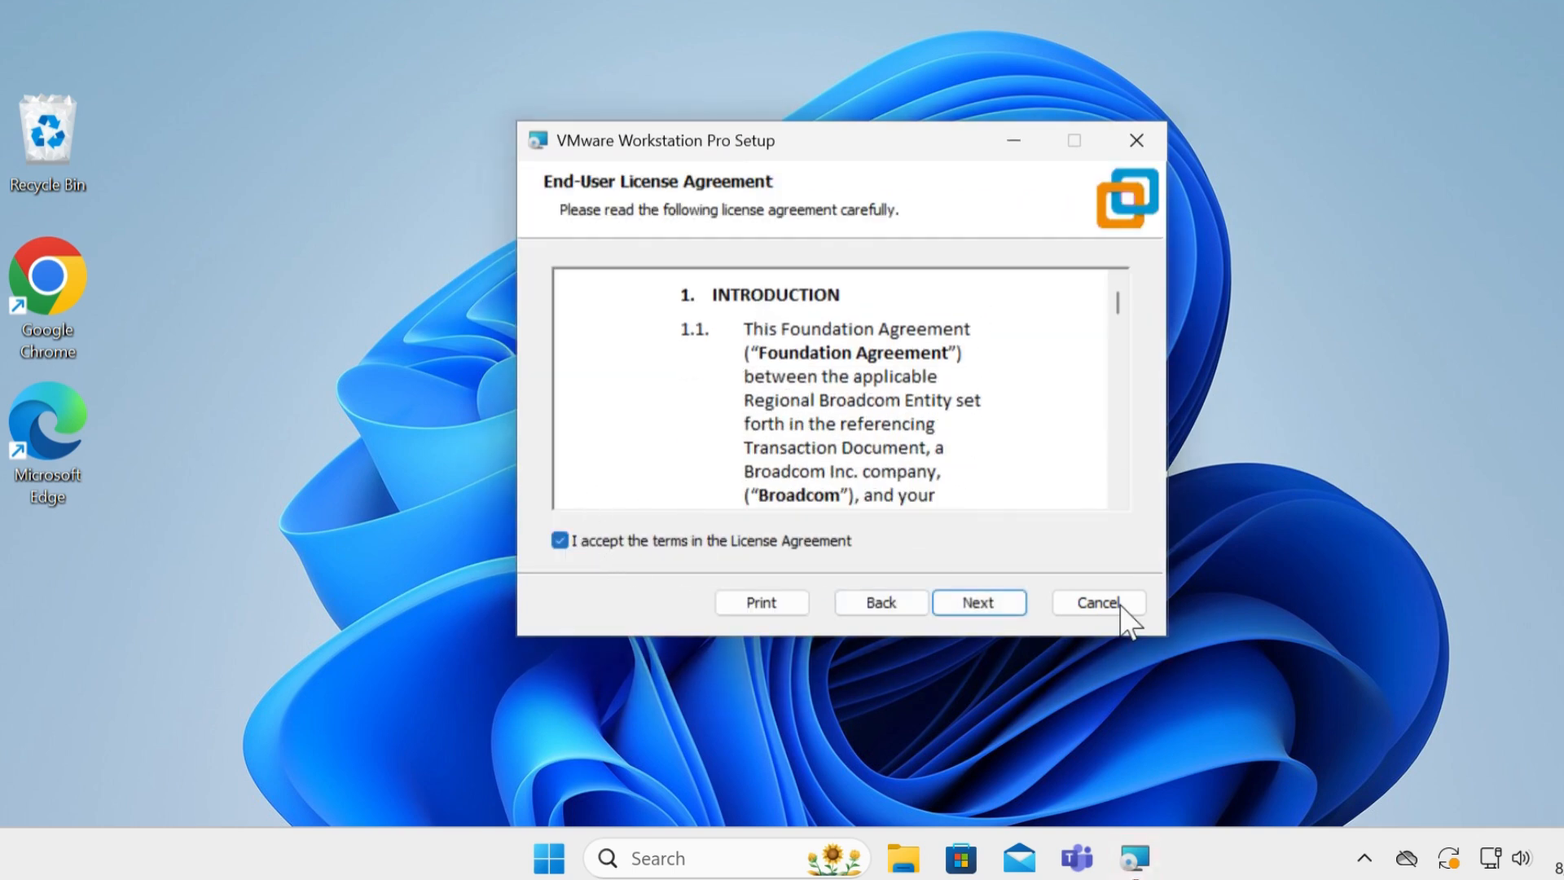
left_click(983, 610)
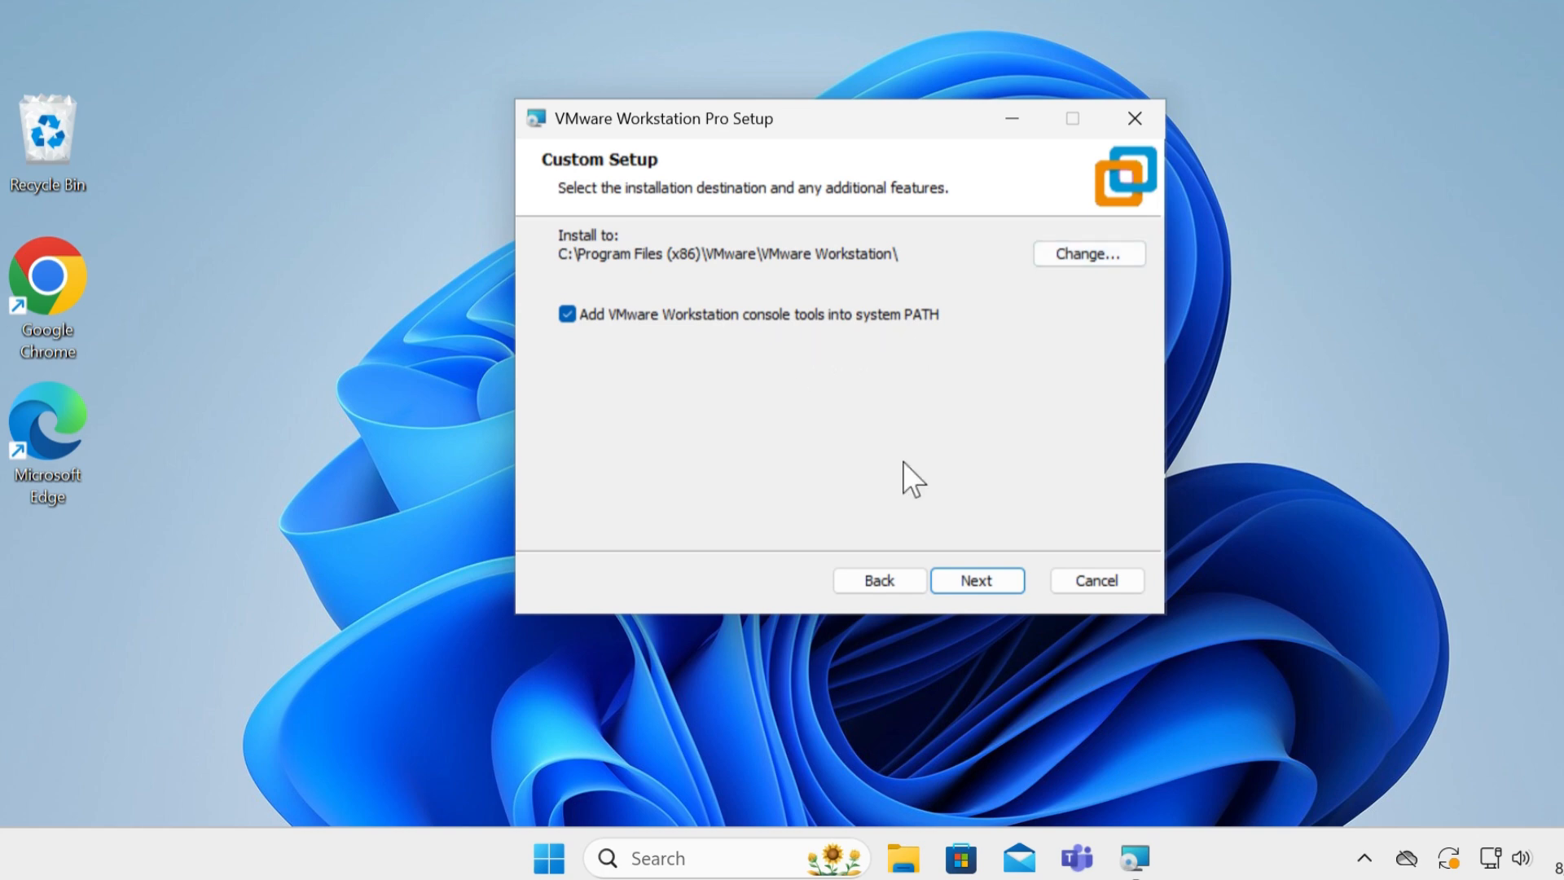
Step: Keep the default custom setup, and turn off startup product update checks and the VMware Customer Experience Improvement Program
left_click(994, 575)
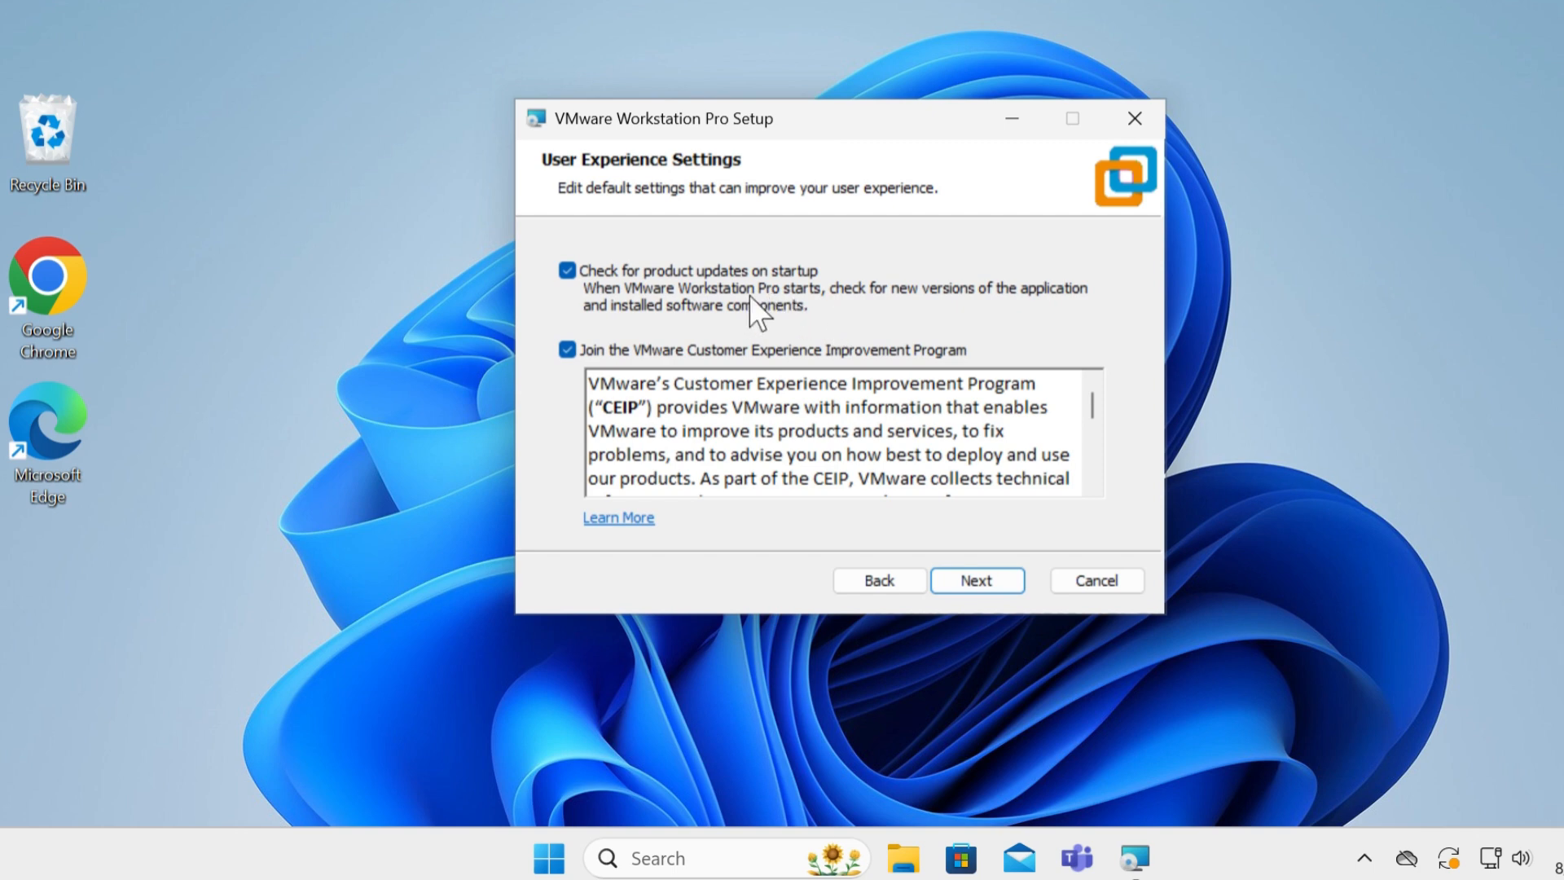
left_click(657, 349)
left_click(737, 271)
left_click(1011, 583)
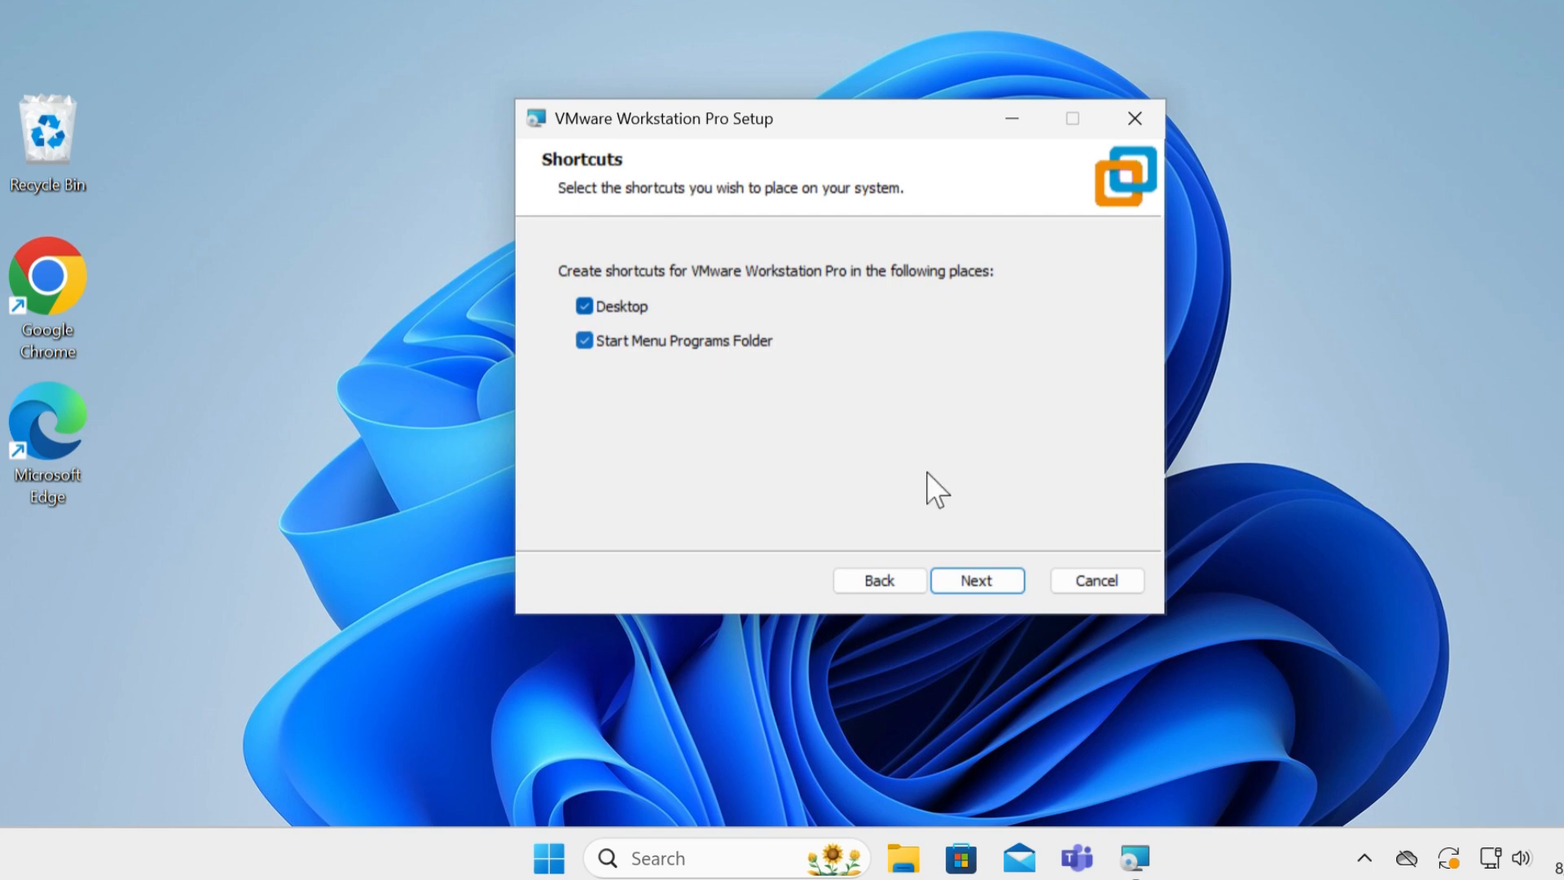
Step: Keep the Desktop and Start Menu Programs Folder shortcuts and install VMware Workstation Pro
left_click(1000, 583)
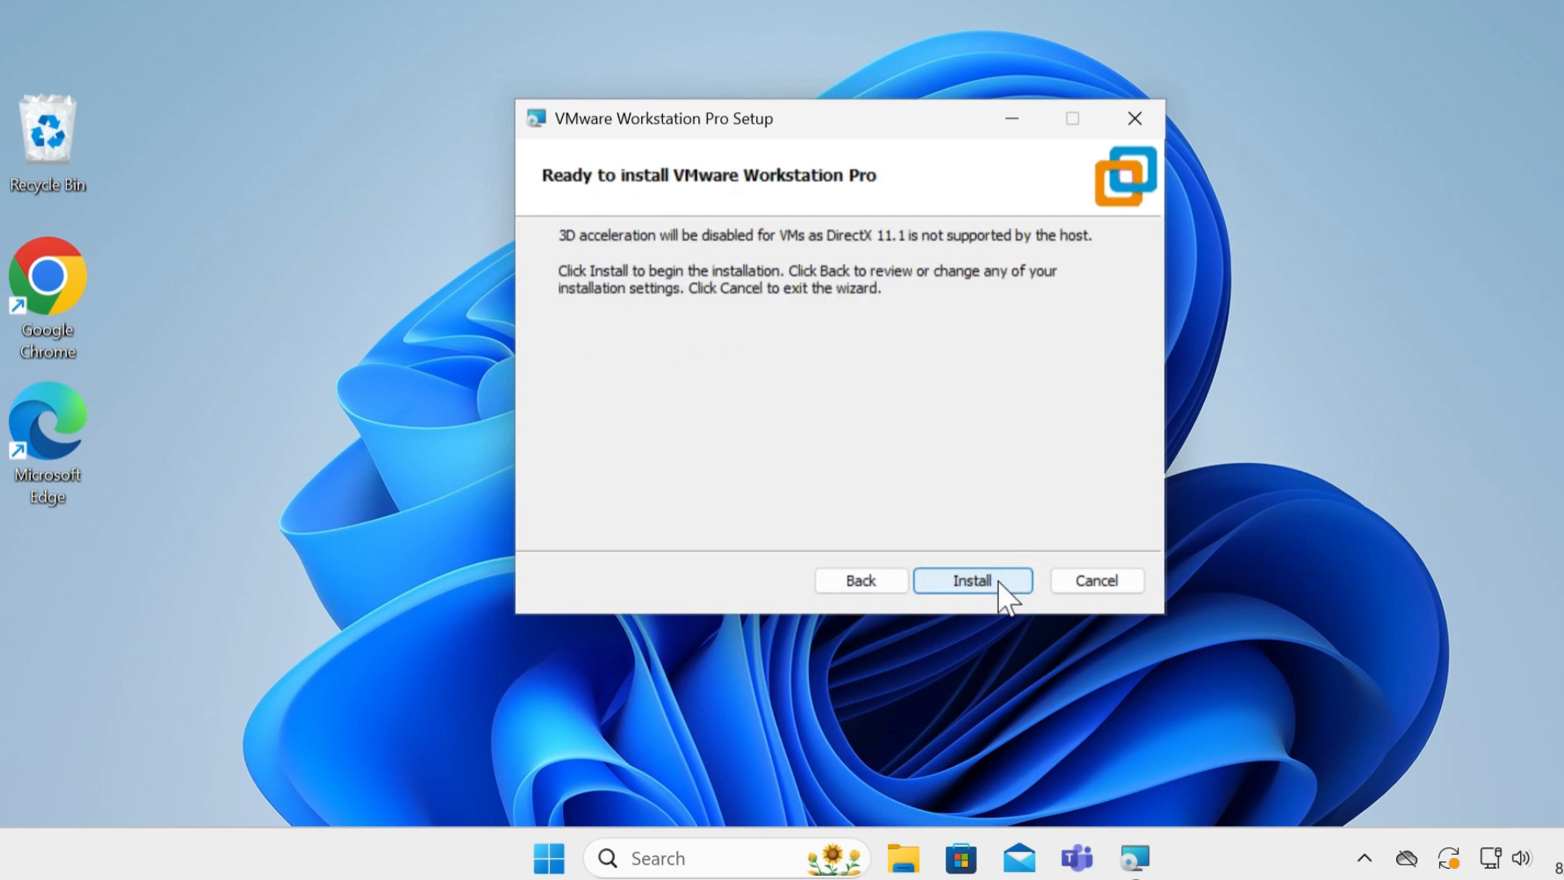
left_click(1000, 583)
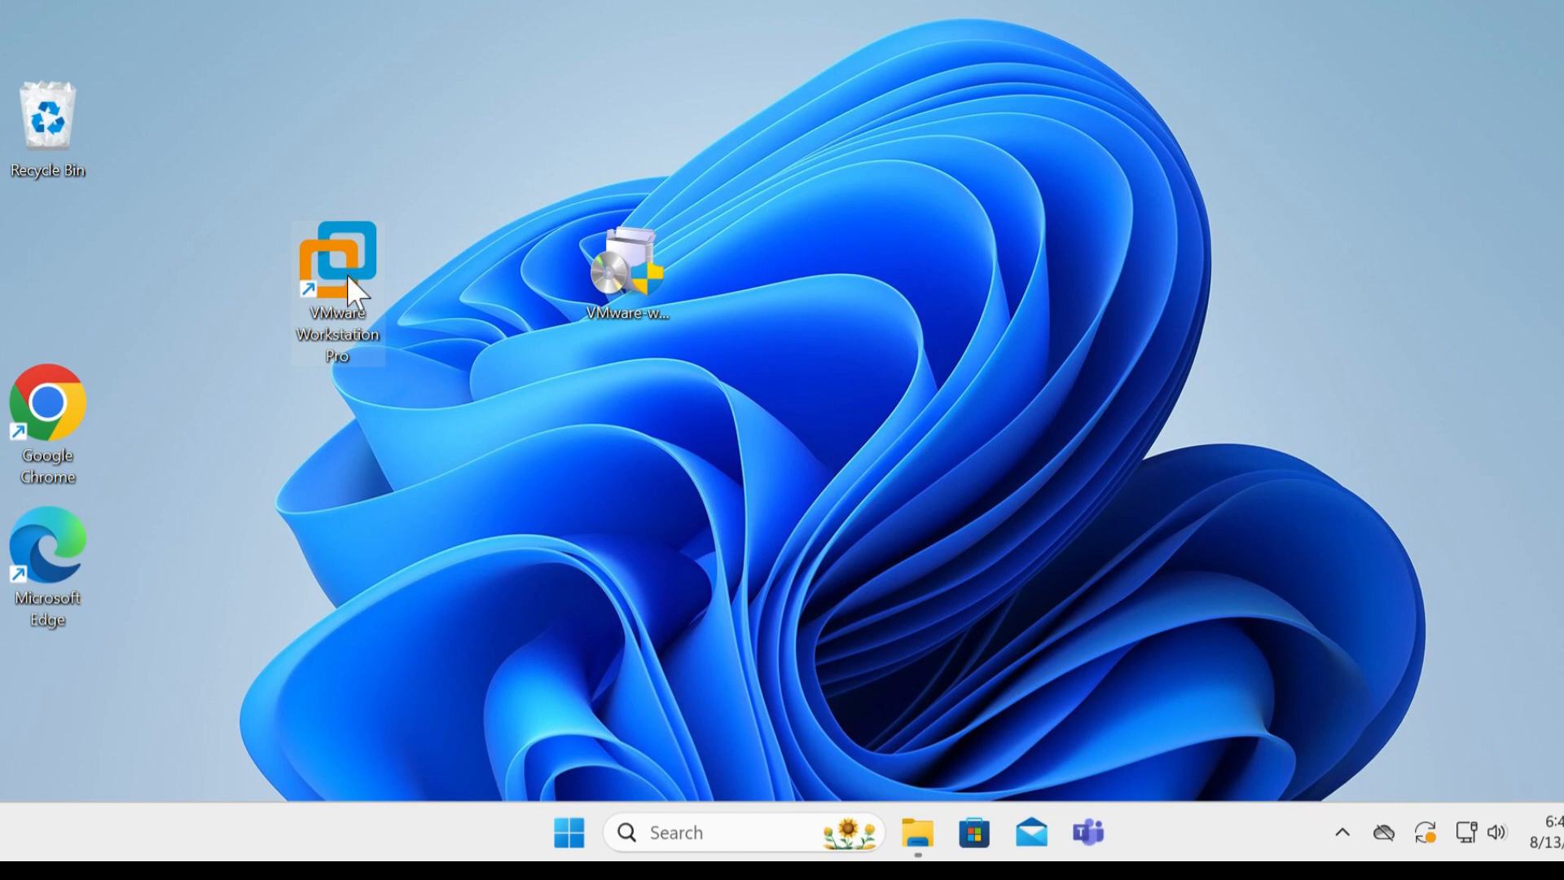
Step: Launch VMware Workstation Pro, check the installed version in its product information, and close that information
double_click(349, 286)
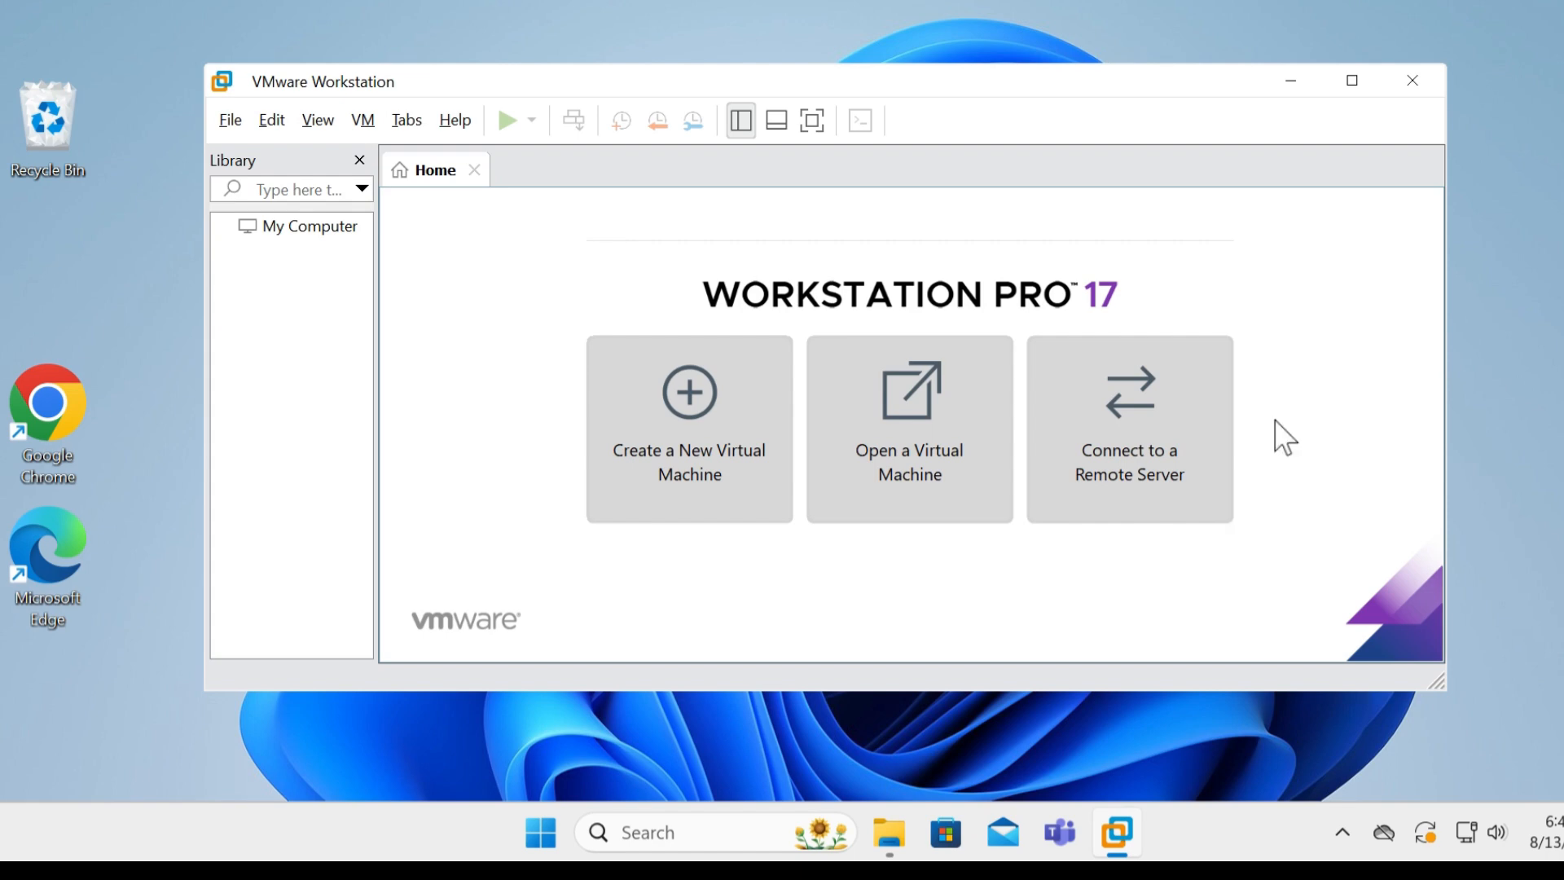
left_click(457, 122)
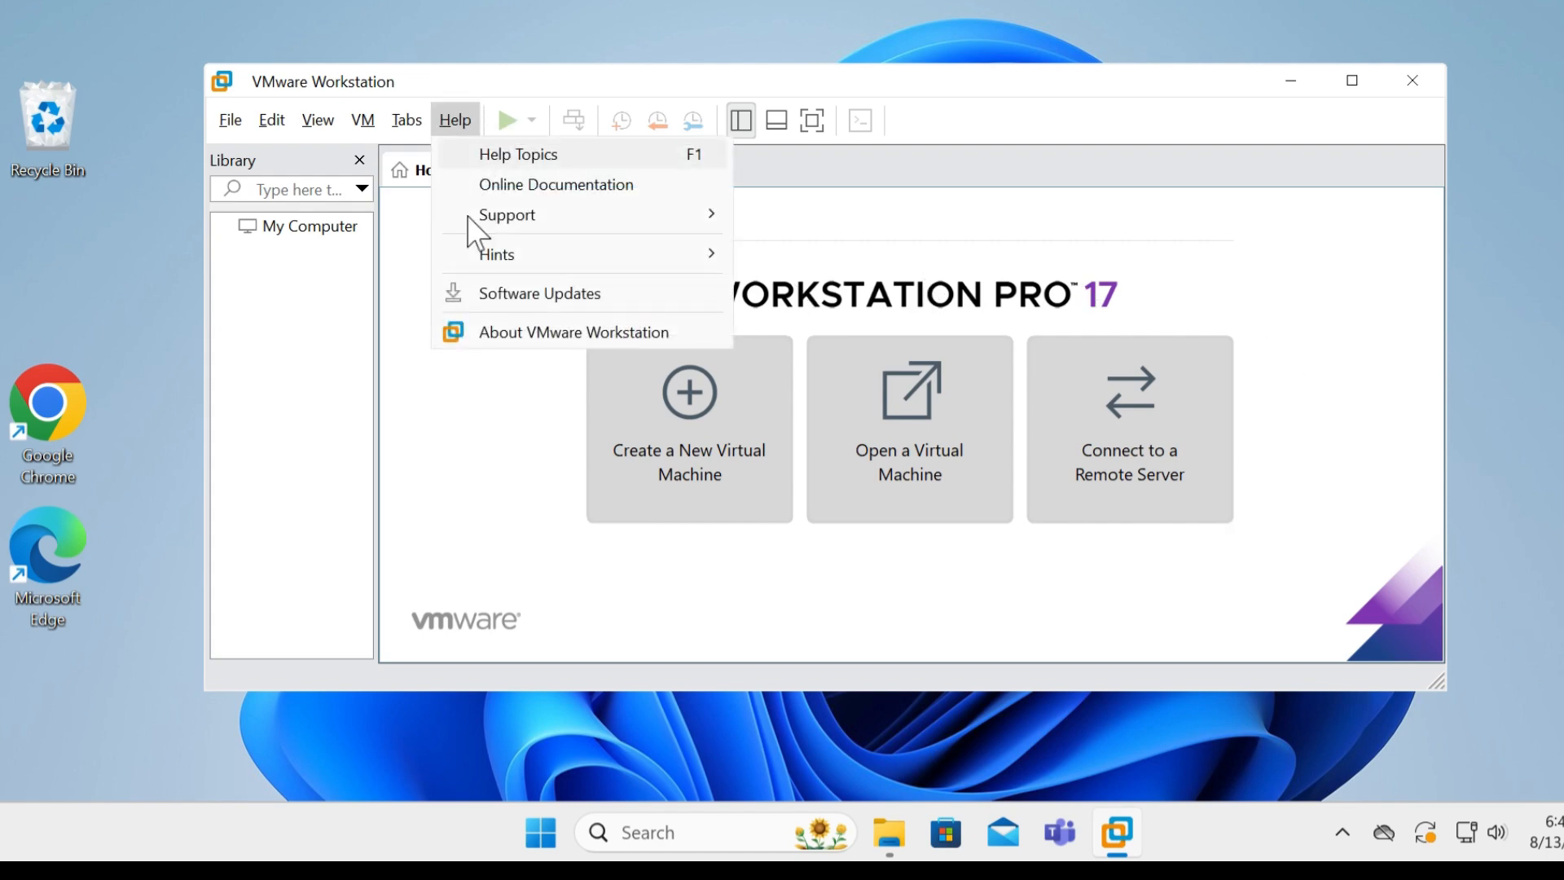
left_click(546, 342)
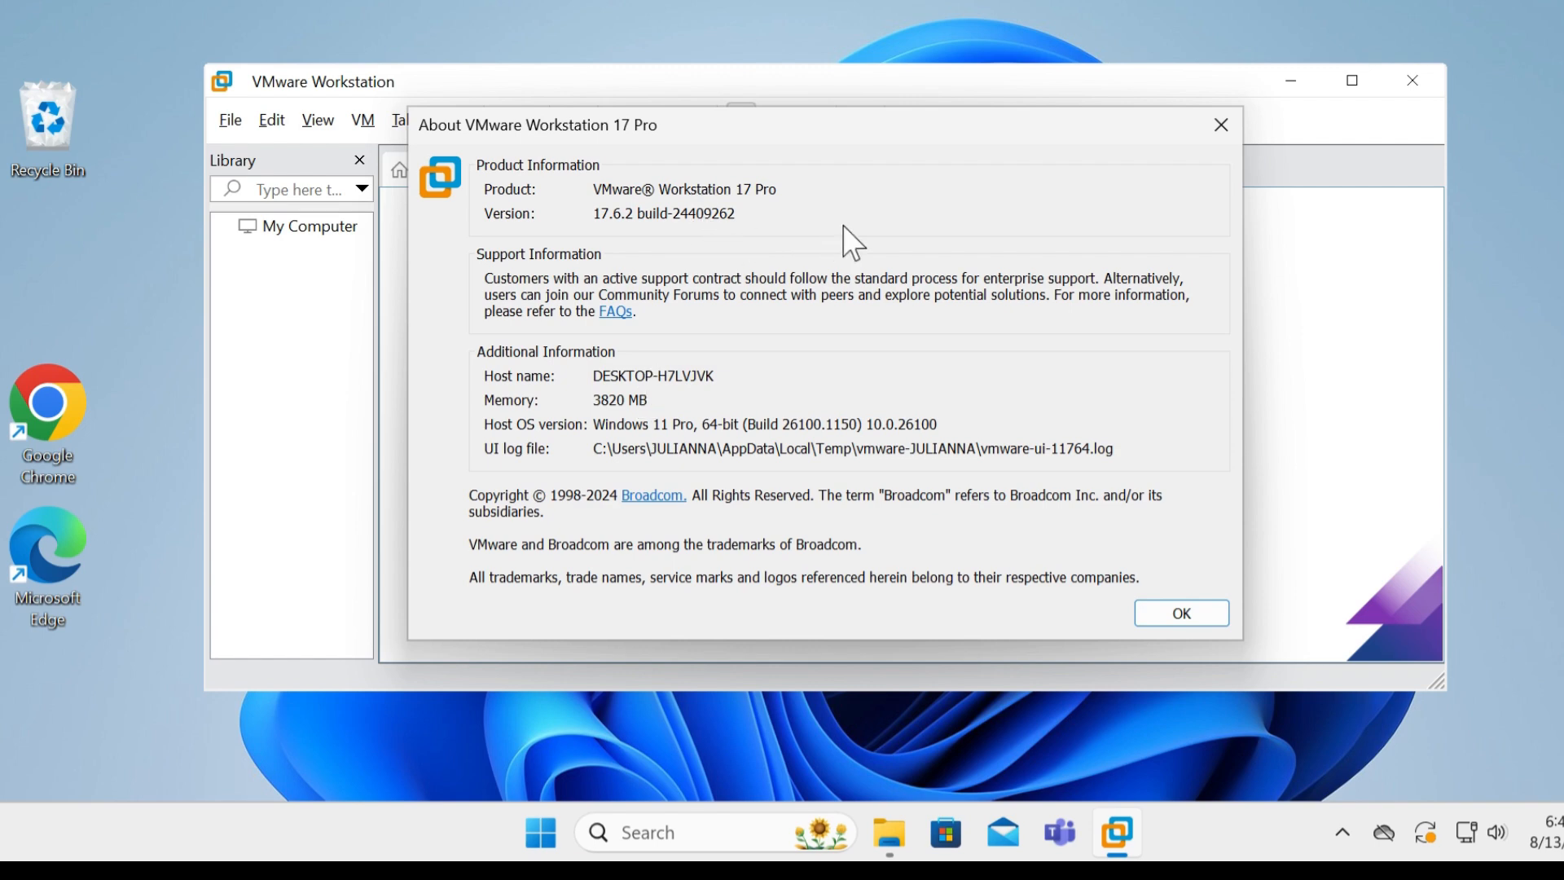
left_click(1203, 616)
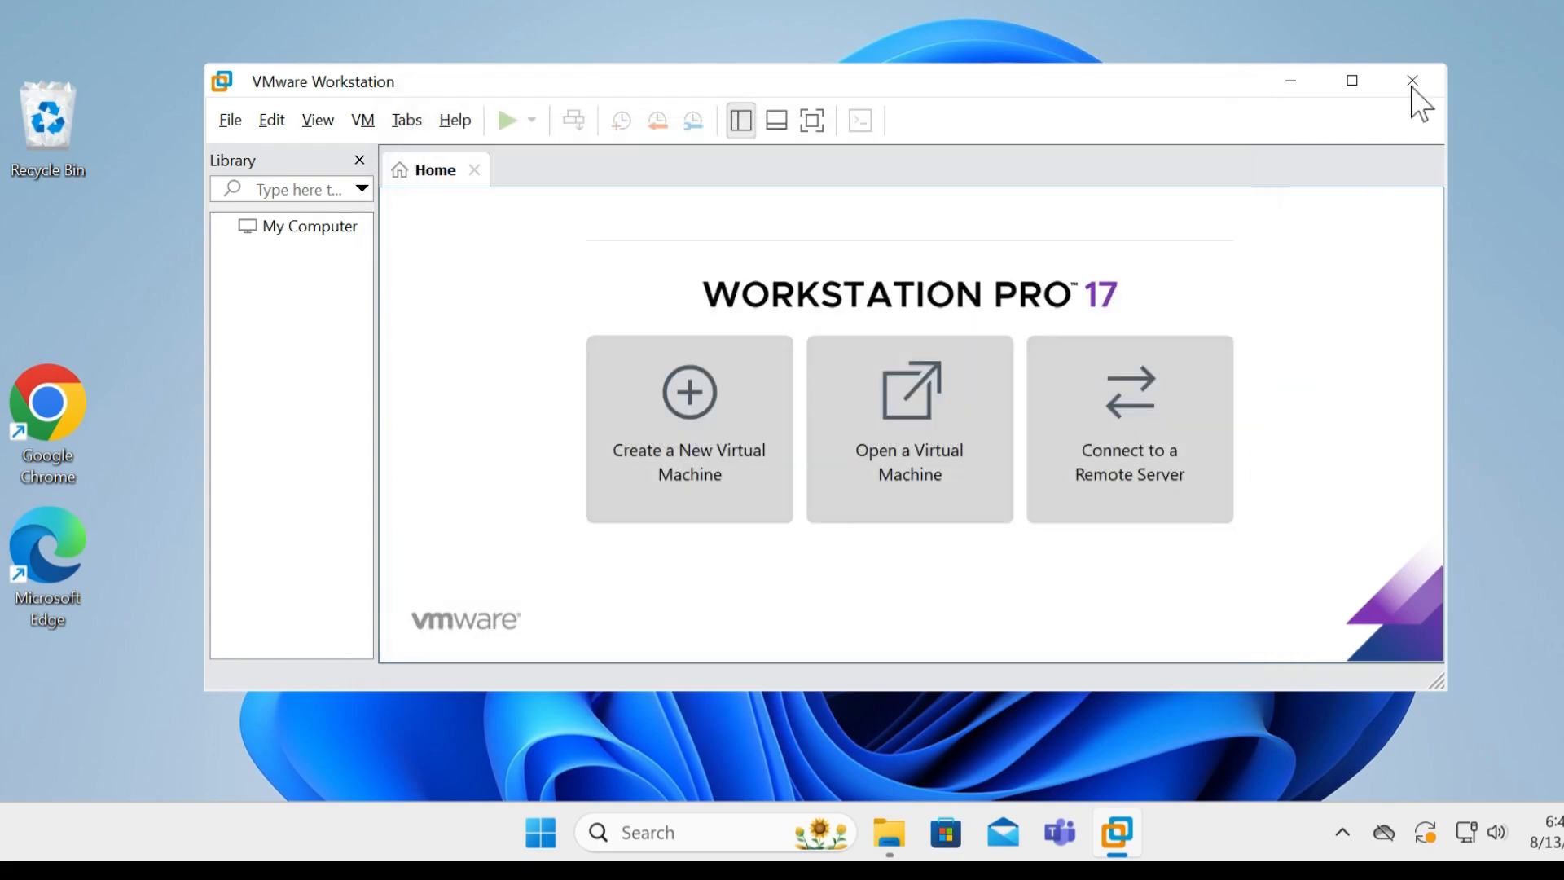